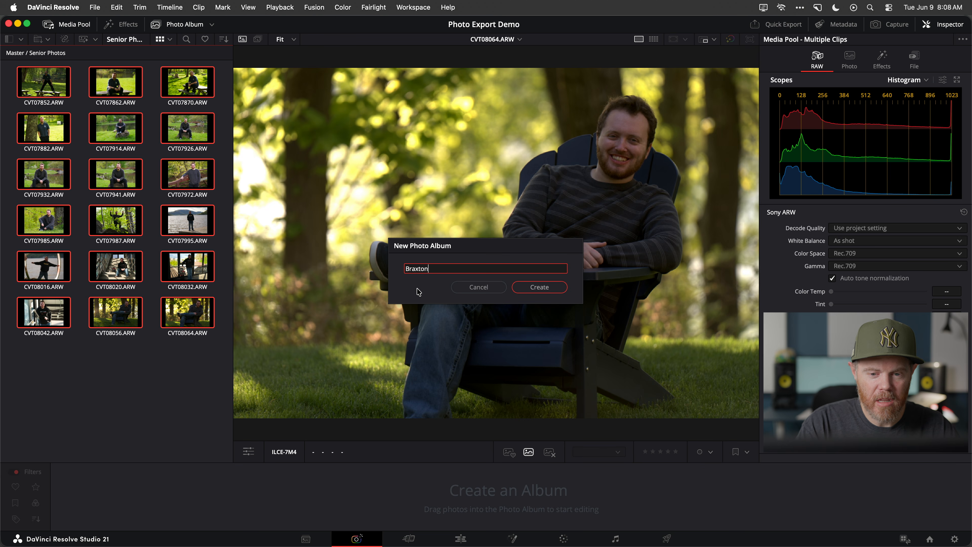
Create the named photo album from the selected senior photos
{"action": "key", "text": "Return"}
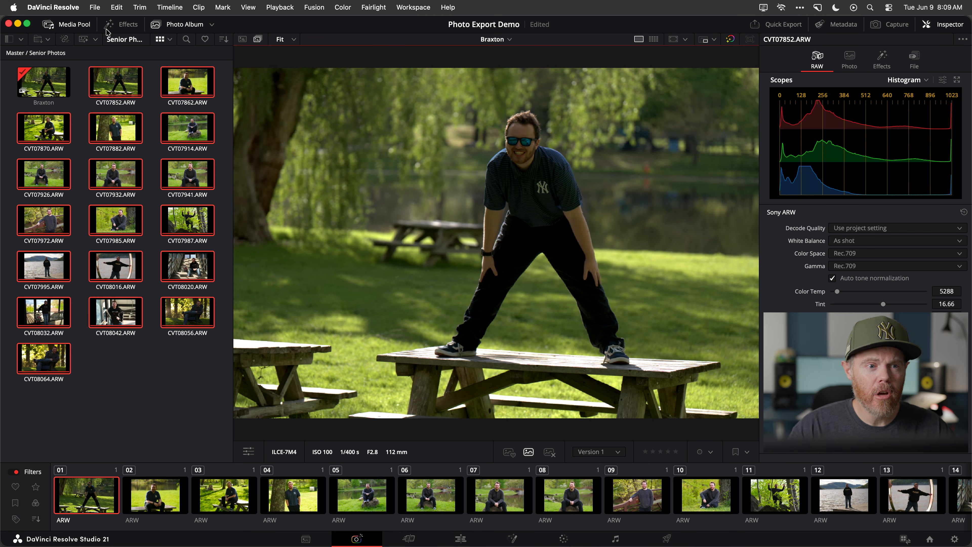
In the project's color management settings, set the color science to DaVinci YRGB Color Managed
{"action": "left_click", "coordinate": [94, 7]}
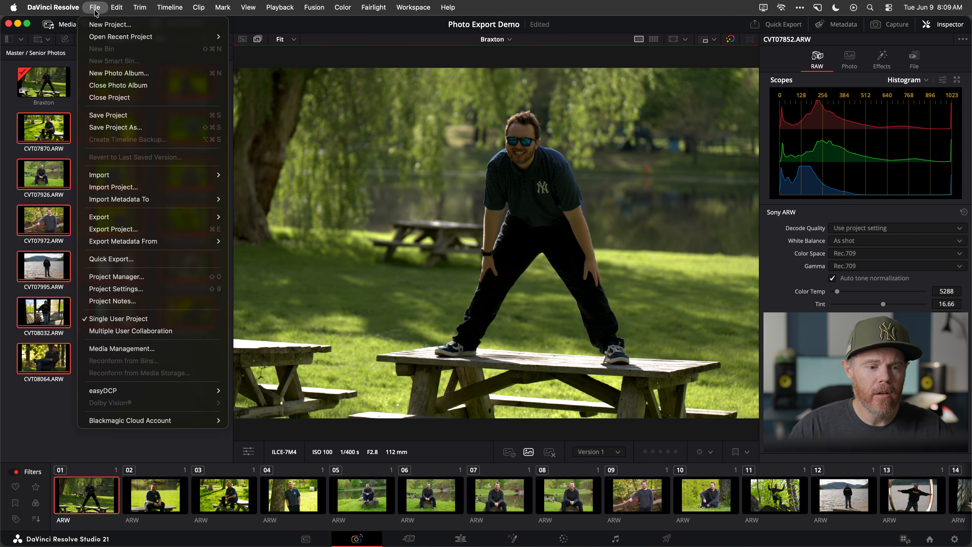
{"action": "left_click", "coordinate": [176, 289]}
{"action": "left_click", "coordinate": [293, 172]}
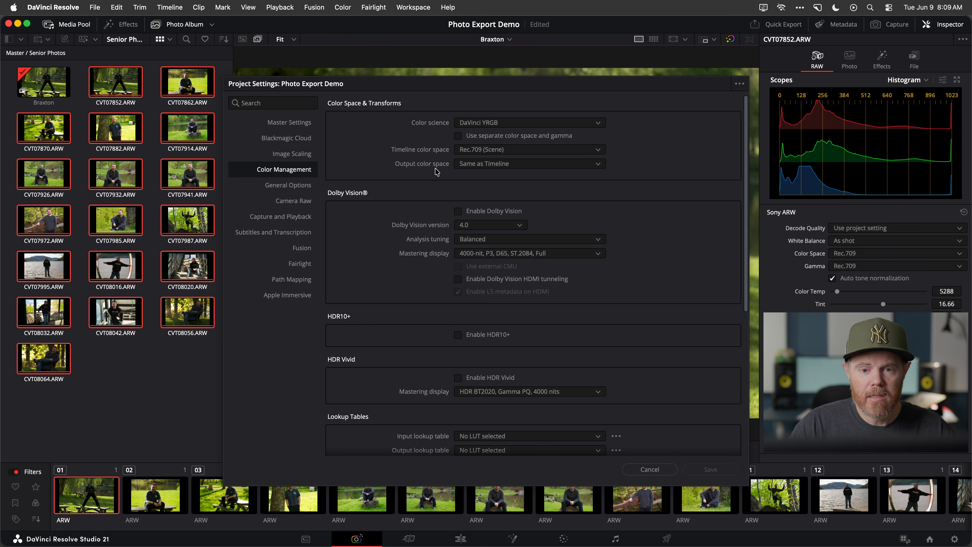
{"action": "left_click", "coordinate": [490, 165]}
{"action": "left_click", "coordinate": [431, 174]}
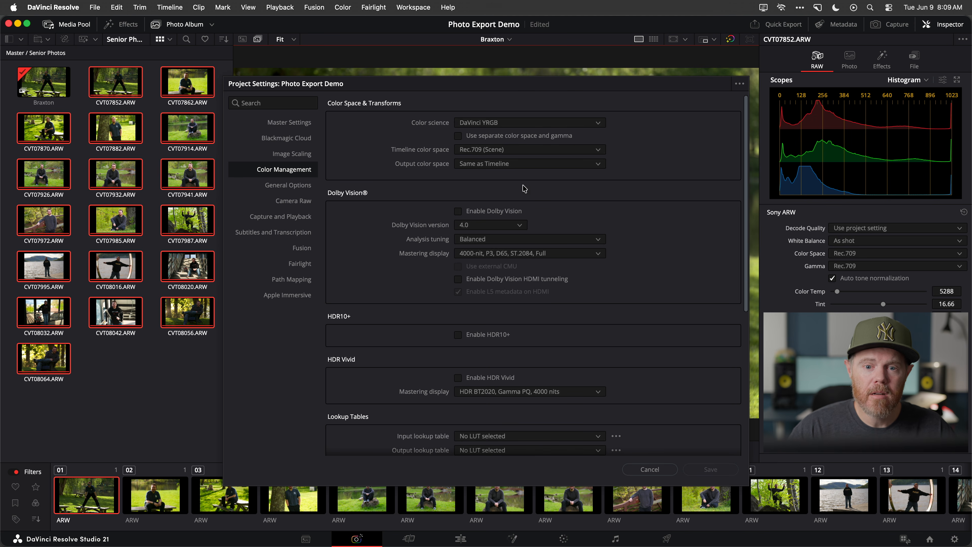
{"action": "left_click", "coordinate": [594, 123]}
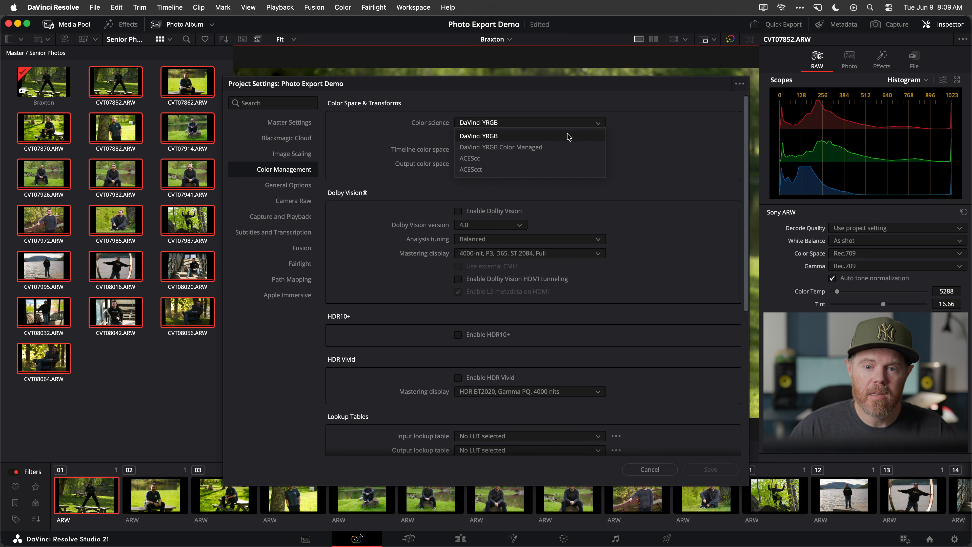
{"action": "left_click", "coordinate": [553, 148]}
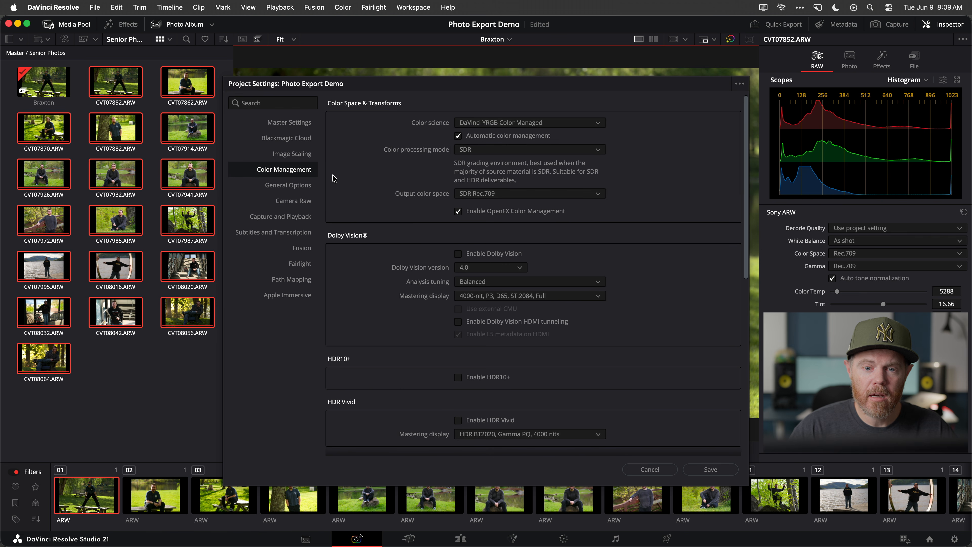
Set the color processing mode to HDR and the output color space to SDR sRGB, and save the project settings
{"action": "left_click", "coordinate": [550, 154]}
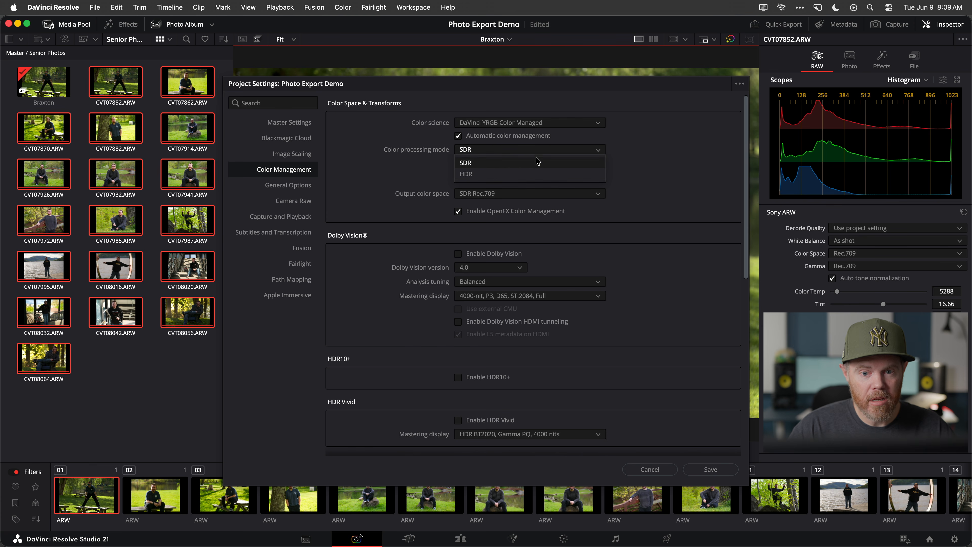
{"action": "left_click", "coordinate": [506, 175]}
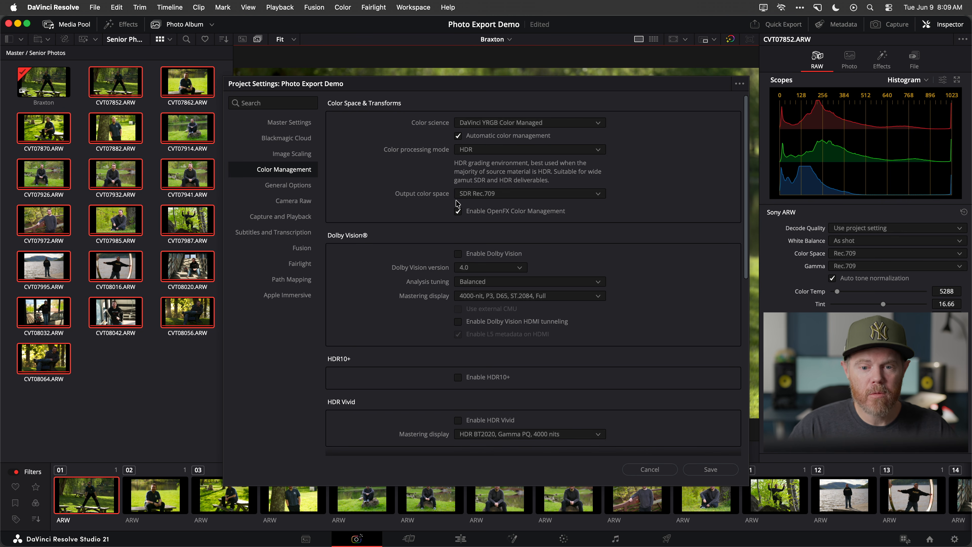
{"action": "left_click", "coordinate": [543, 195]}
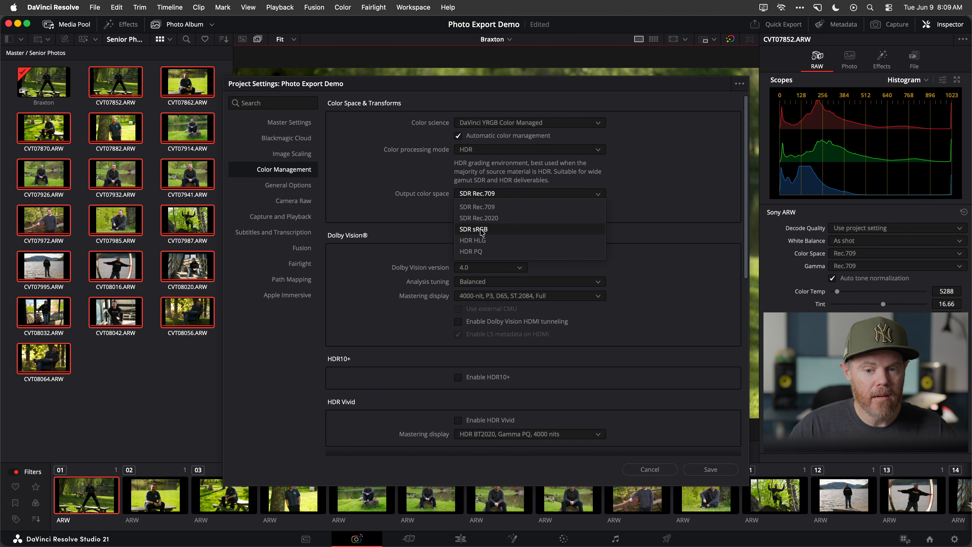
{"action": "left_click", "coordinate": [495, 231]}
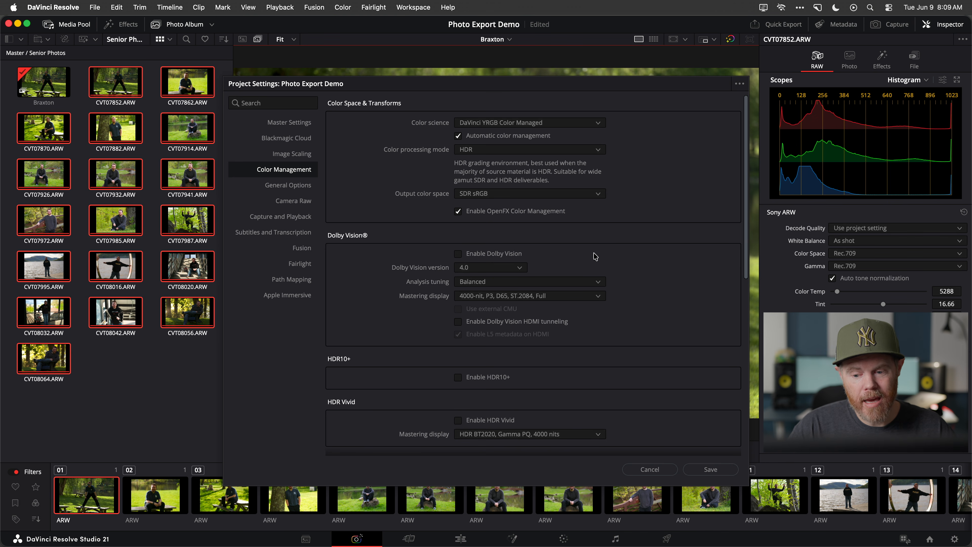
{"action": "left_click", "coordinate": [712, 470]}
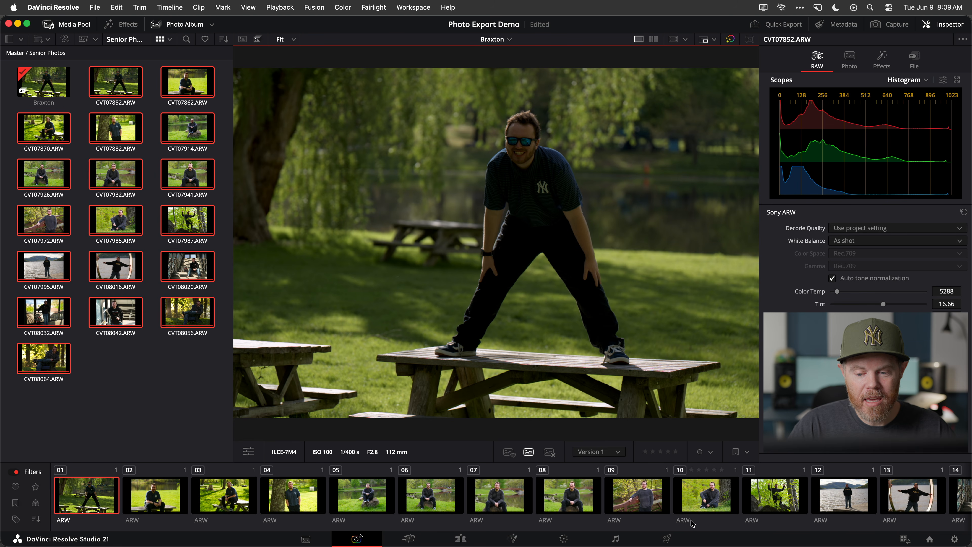
Go to the Deliver page and choose the senior photo album as the album for export
{"action": "left_click", "coordinate": [666, 539]}
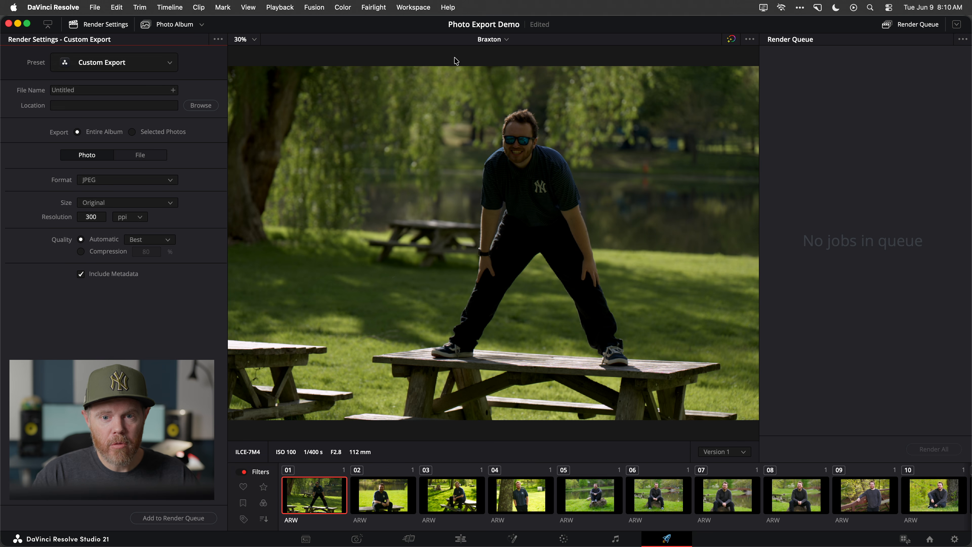
{"action": "left_click", "coordinate": [506, 40]}
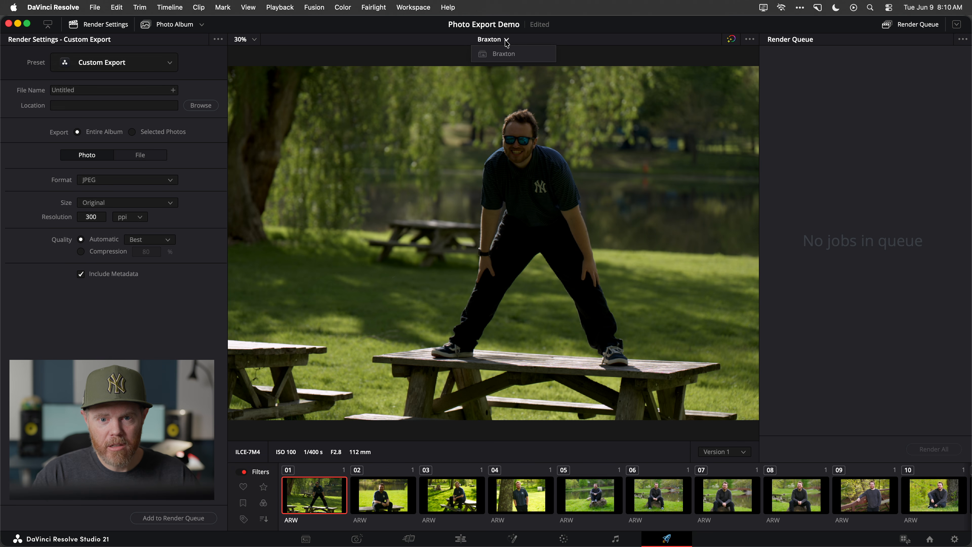
{"action": "left_click", "coordinate": [512, 56]}
{"action": "left_click", "coordinate": [507, 41]}
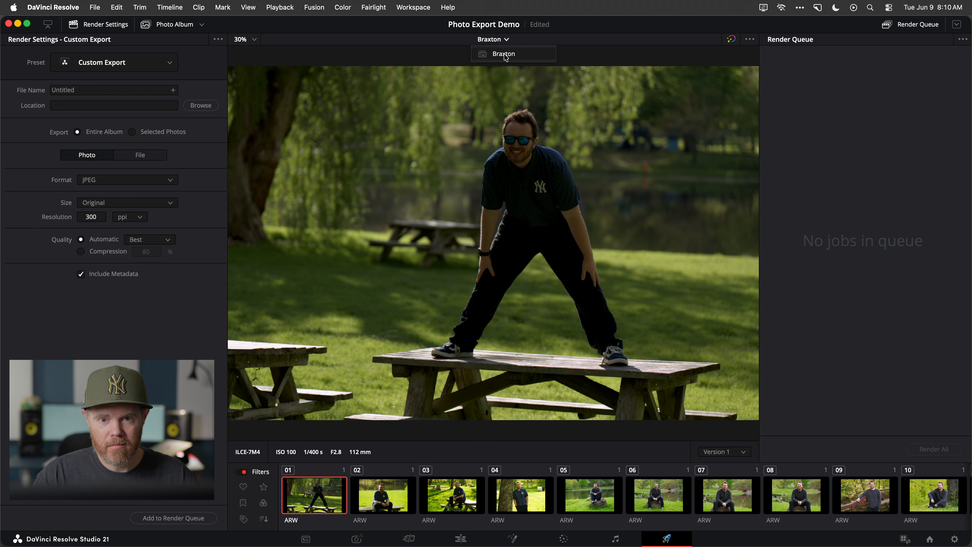
{"action": "left_click", "coordinate": [506, 59]}
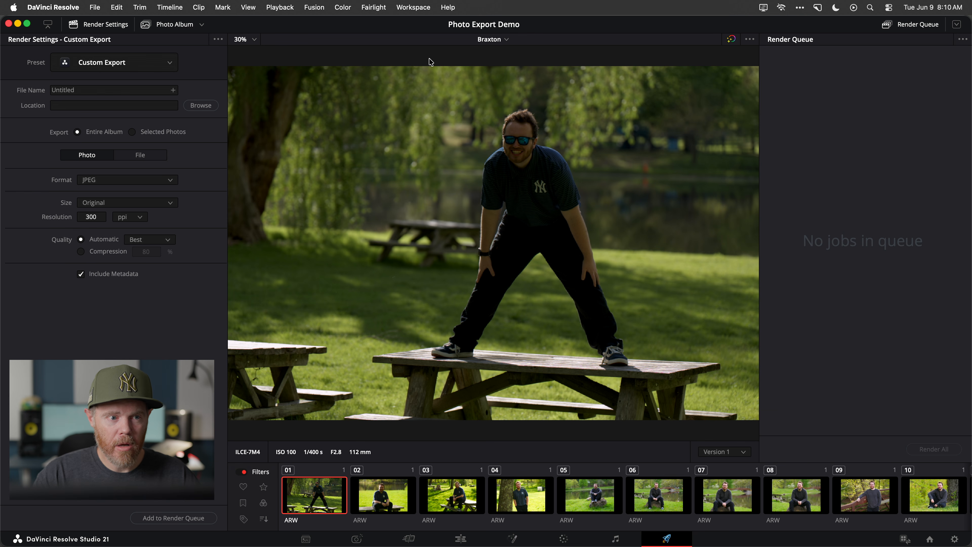
Choose the Custom Export preset and set the export resolution to 72 ppi
{"action": "left_click", "coordinate": [169, 64]}
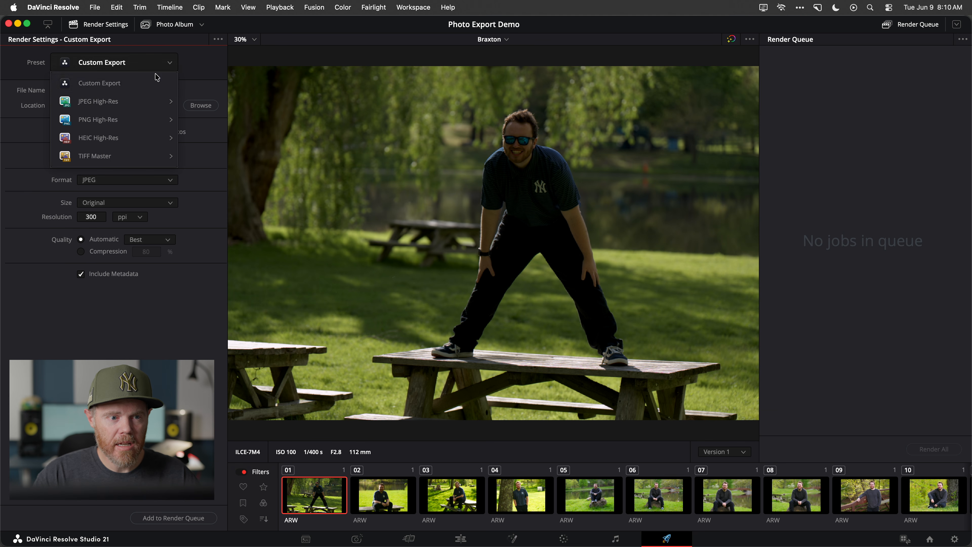
{"action": "left_click", "coordinate": [142, 84]}
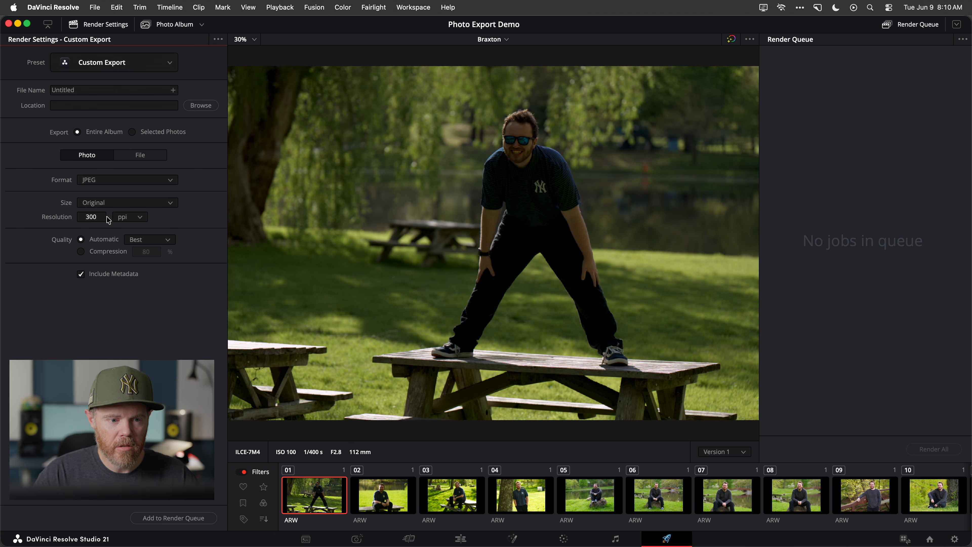
{"action": "left_click", "coordinate": [96, 217]}
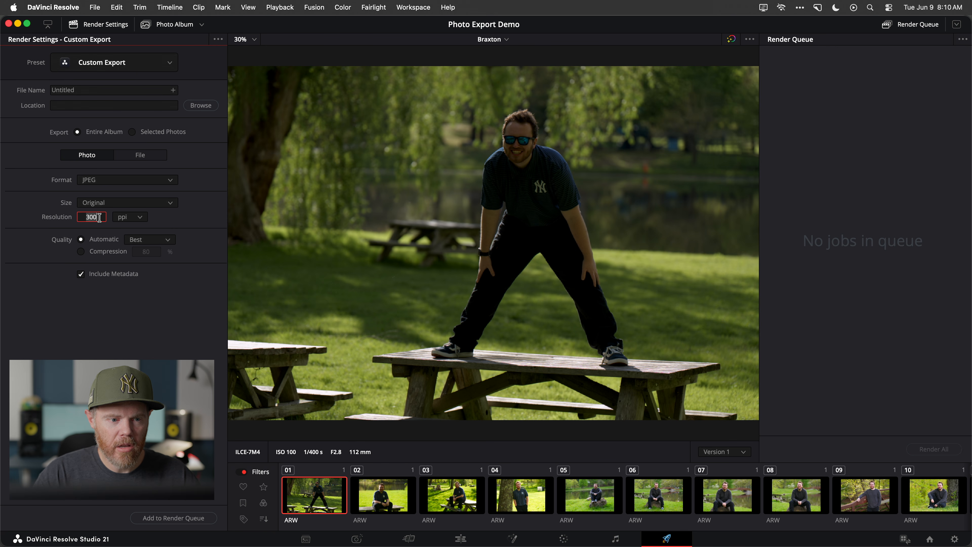
{"action": "type", "text": "72"}
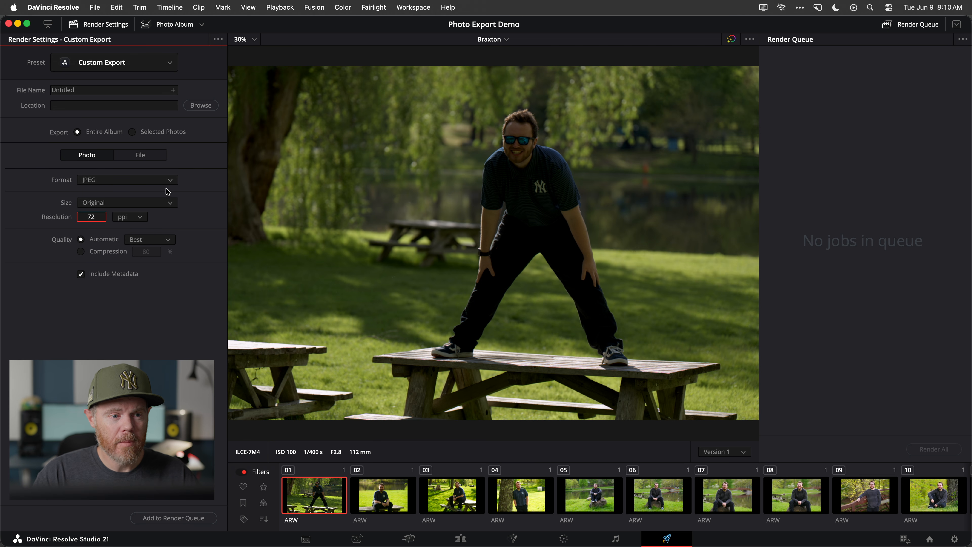
Replace the default export file name with the Project Name and Timeline Name variables, separated by an underscore
{"action": "left_click", "coordinate": [62, 91]}
{"action": "key", "text": "BackSpace"}
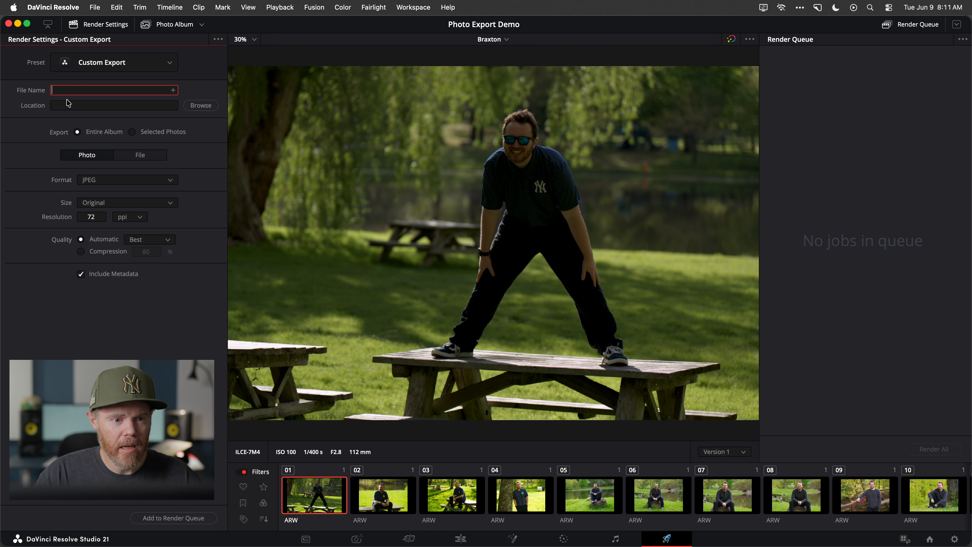
{"action": "left_click", "coordinate": [174, 90]}
{"action": "left_click", "coordinate": [194, 90]}
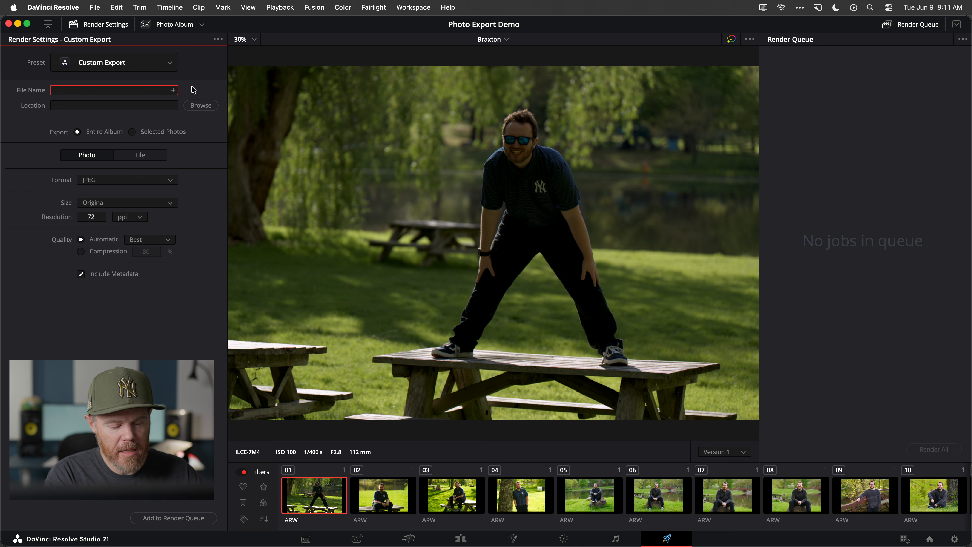
{"action": "type", "text": "%"}
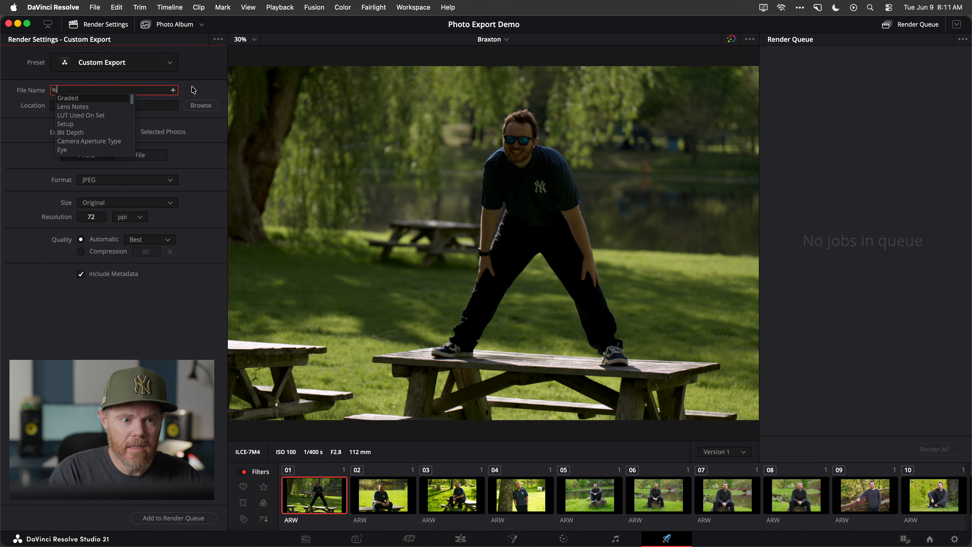
{"action": "type", "text": "proj"}
{"action": "key", "text": "Return"}
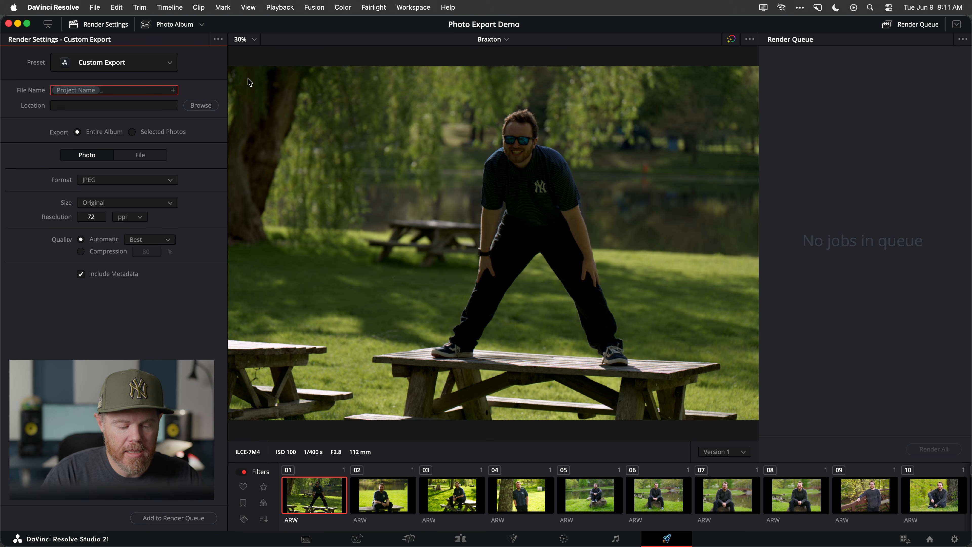
{"action": "type", "text": "%"}
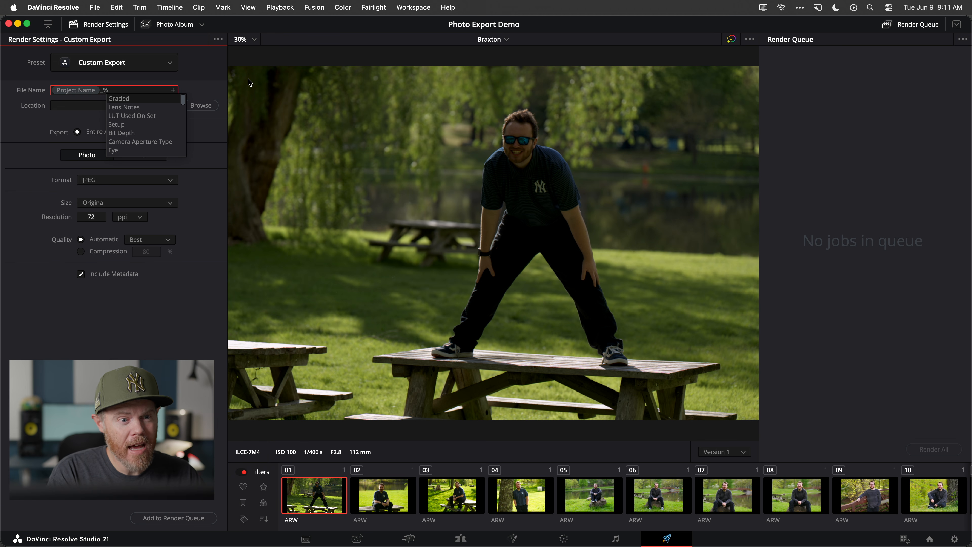
{"action": "type", "text": "Time"}
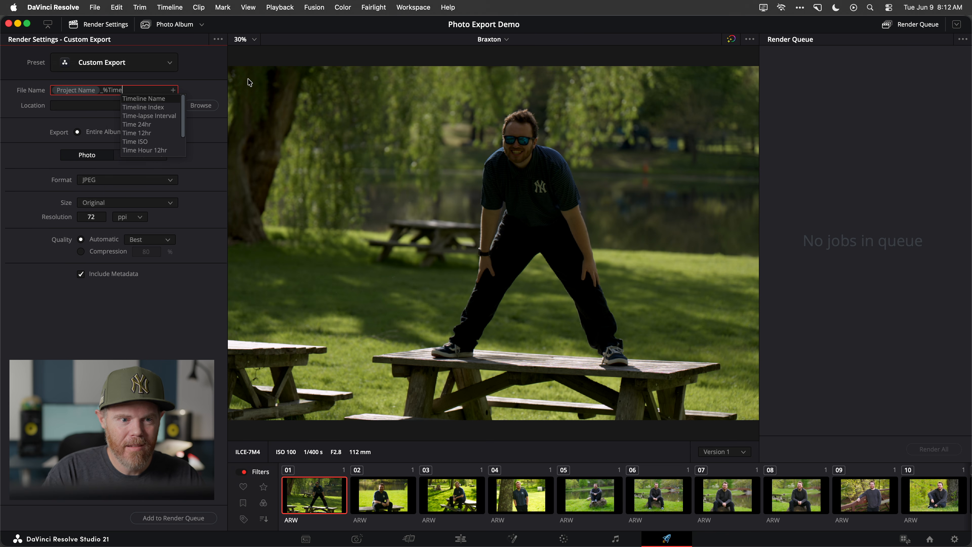
{"action": "key", "text": "Return"}
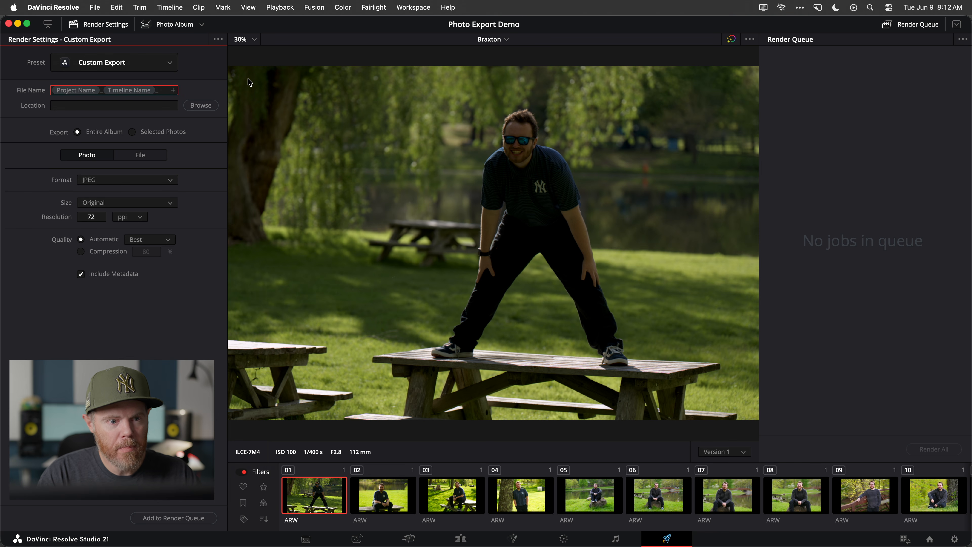
Append the Source Name and Render Resolution variables to the export file name, separated by an underscore
{"action": "type", "text": "%sour"}
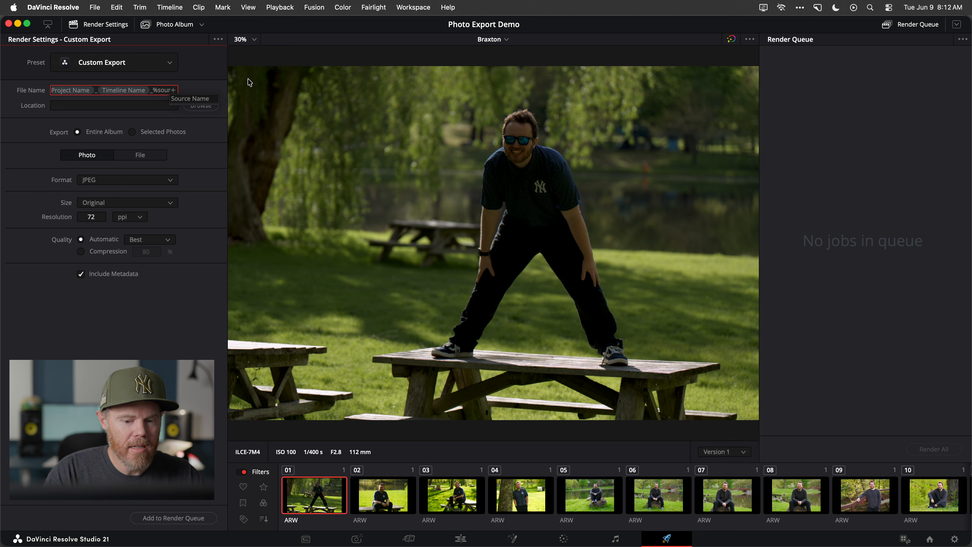
{"action": "key", "text": "Return"}
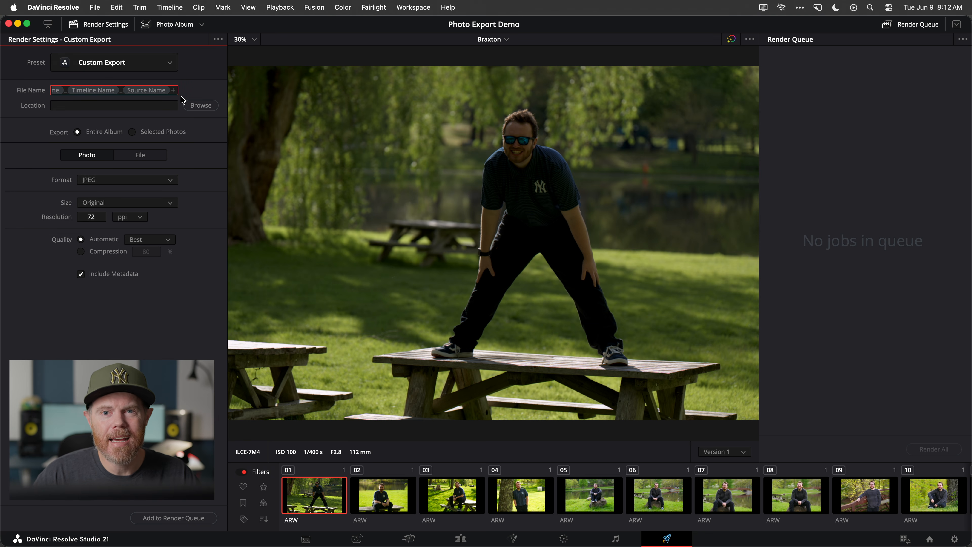
{"action": "type", "text": "_"}
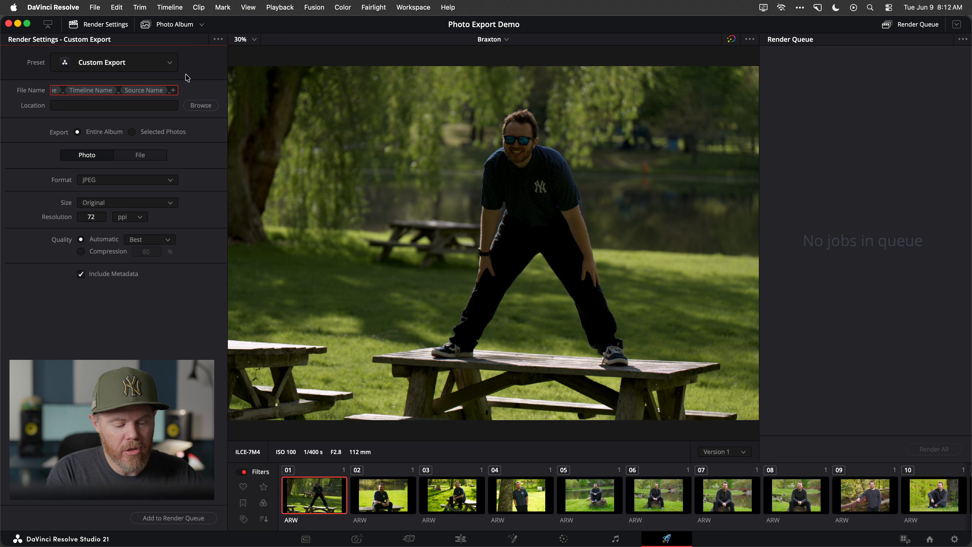
{"action": "type", "text": "%"}
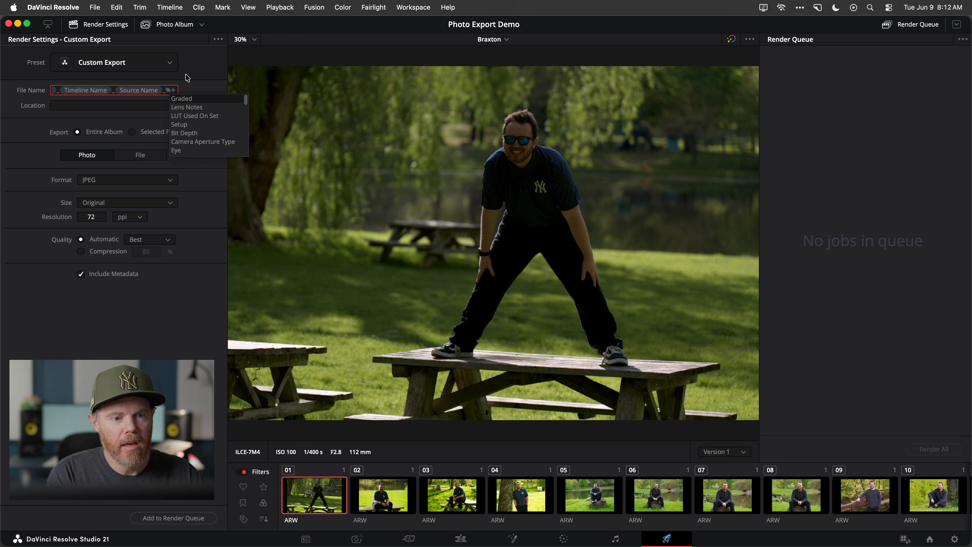
{"action": "type", "text": "Ren"}
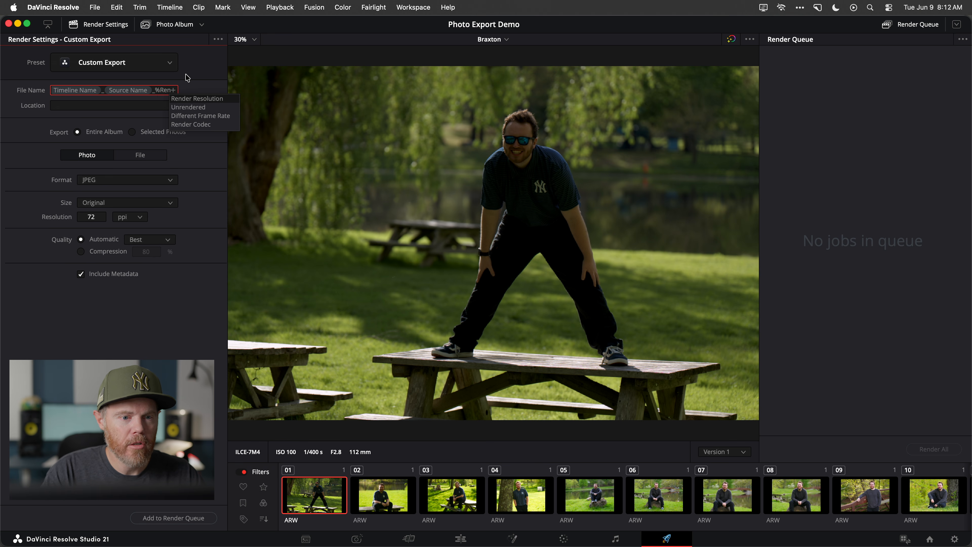
{"action": "key", "text": "Return"}
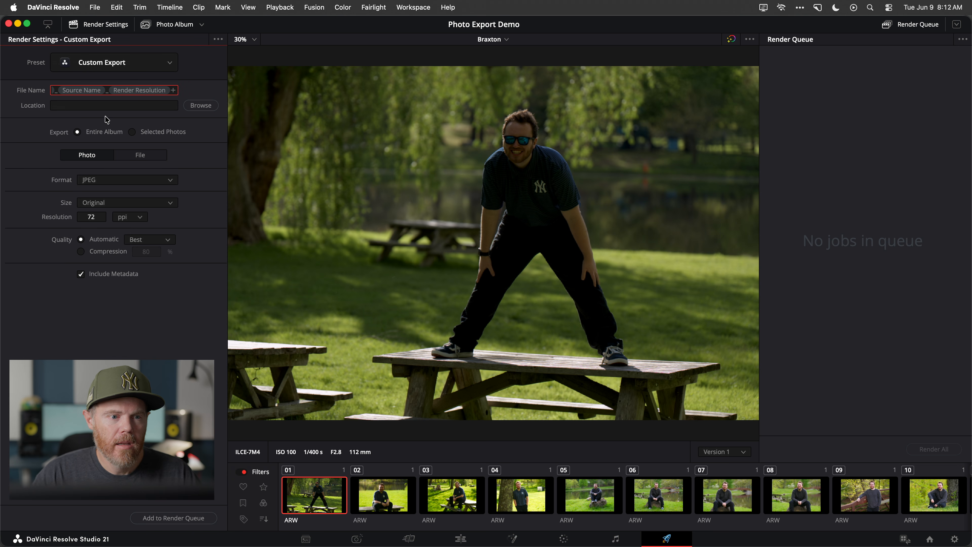
Set the export location to the Desktop folder
{"action": "left_click", "coordinate": [105, 105]}
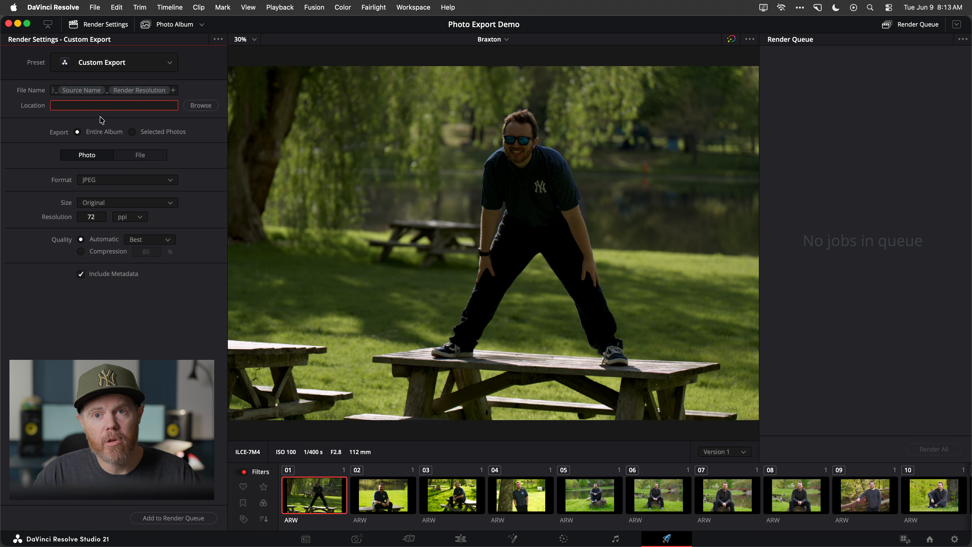
{"action": "left_click", "coordinate": [203, 107]}
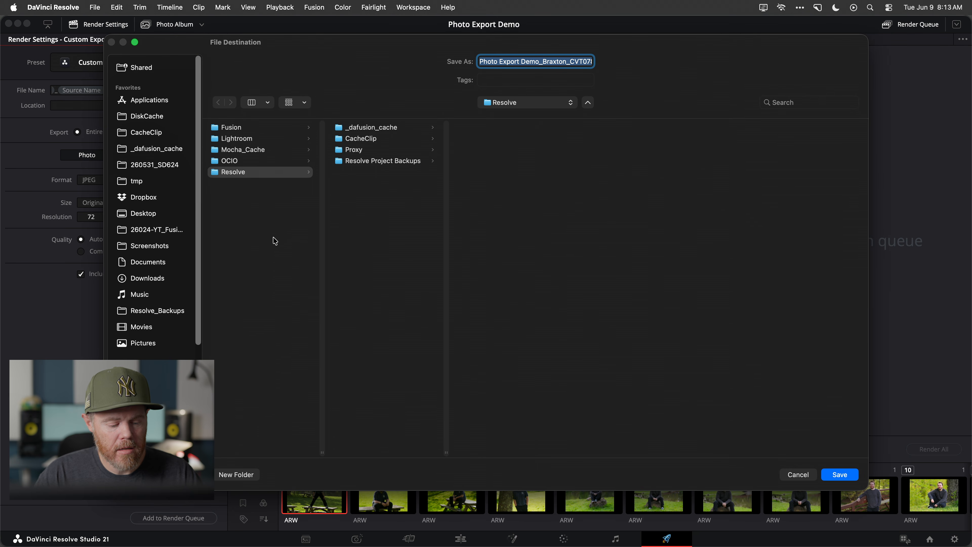
{"action": "key", "text": "super+shift+d"}
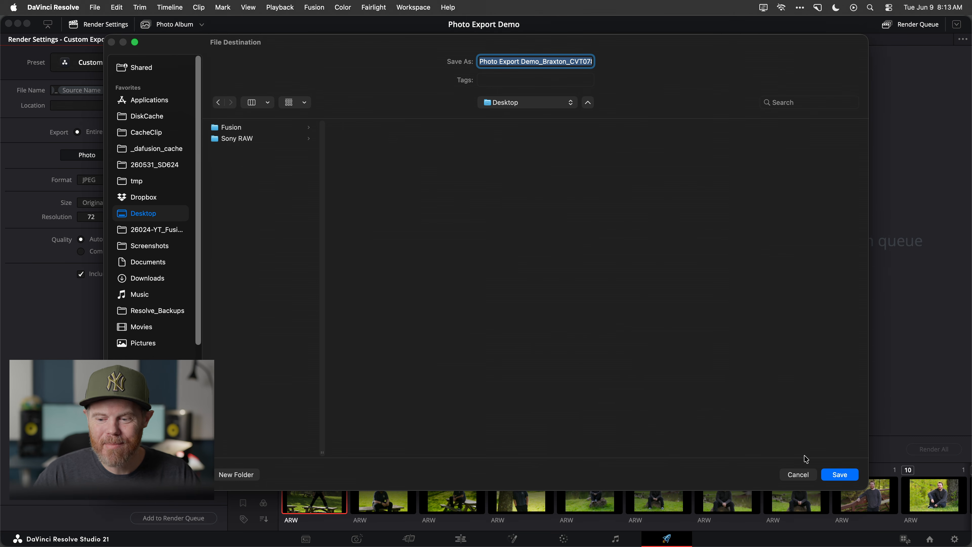
{"action": "left_click", "coordinate": [839, 476]}
Append the Date ISO variable to the Desktop export location path as a subfolder
{"action": "left_click", "coordinate": [159, 100]}
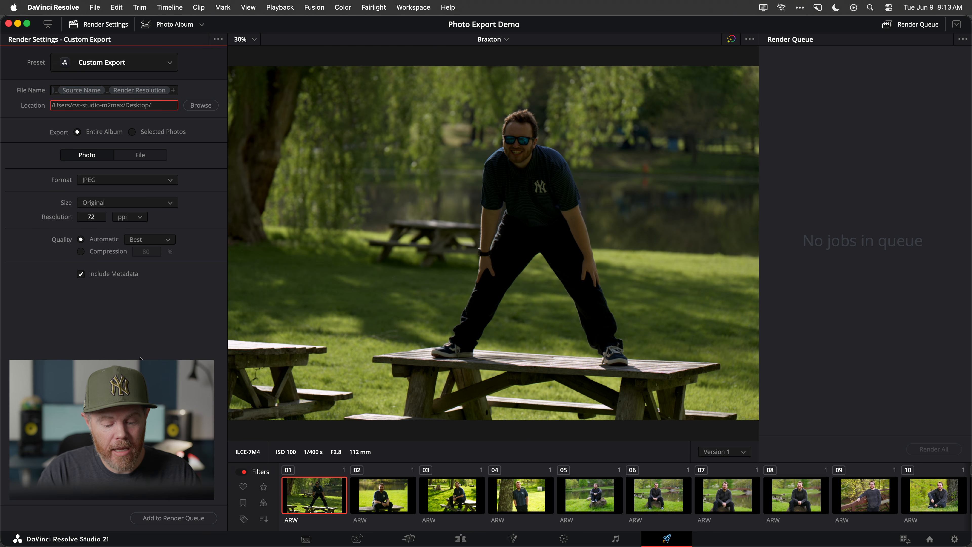
{"action": "type", "text": "%"}
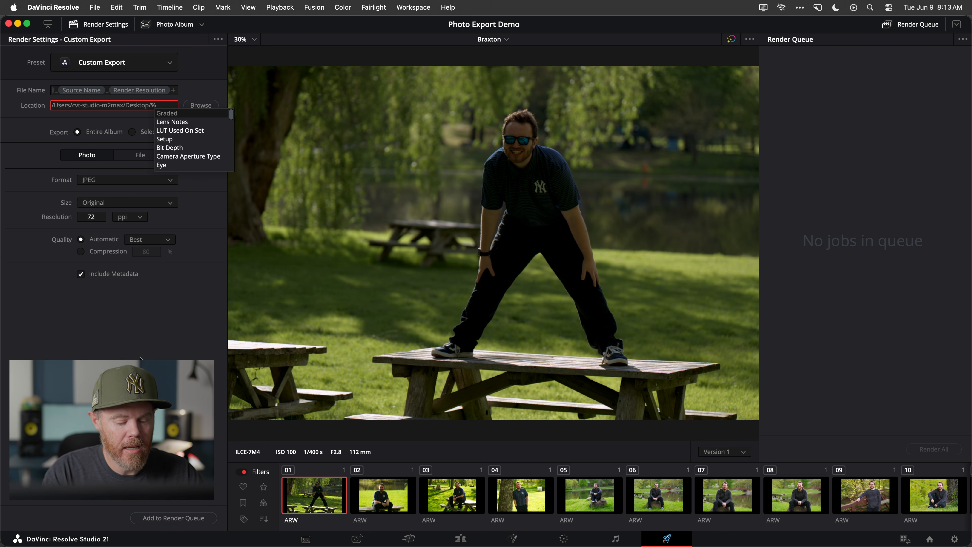
{"action": "type", "text": "Date"}
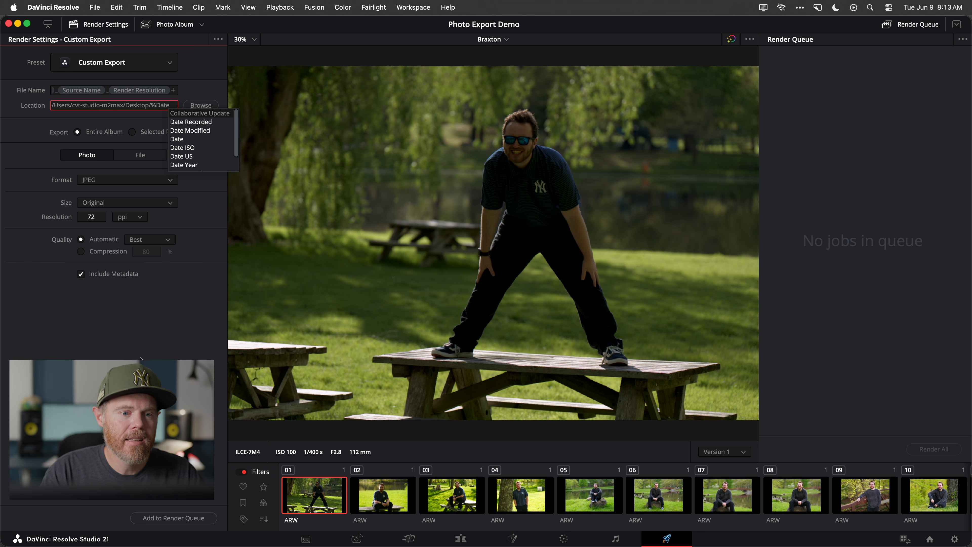
{"action": "key", "text": "Down"}
{"action": "key", "text": "Down"}
{"action": "key", "text": "Down"}
{"action": "key", "text": "Down"}
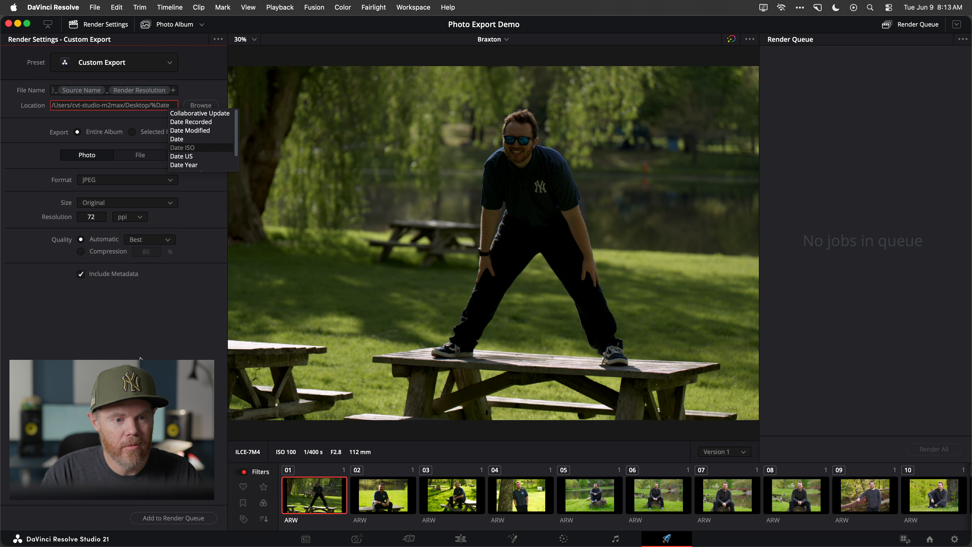
{"action": "key", "text": "Return"}
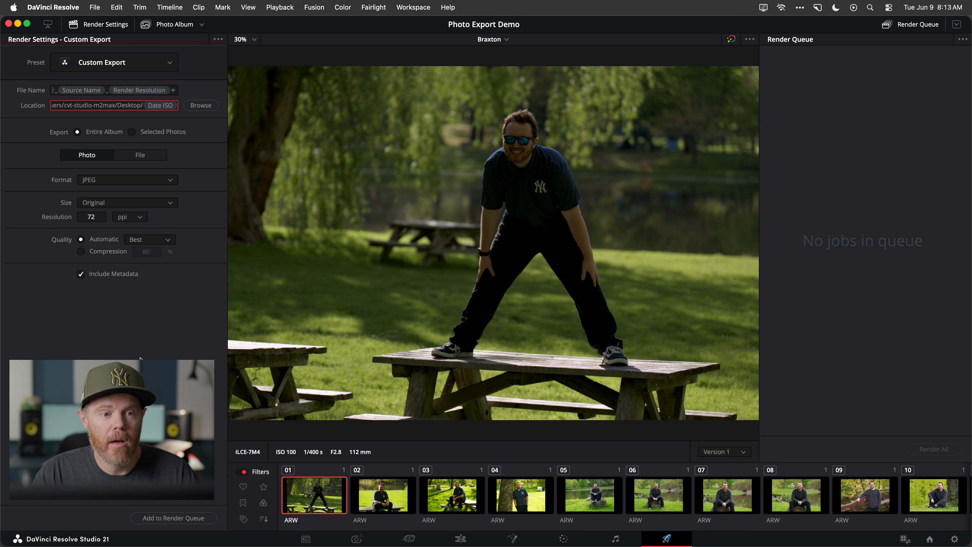
Add a nested subfolder named by the Render Resolution variable after Date ISO in the export location
{"action": "type", "text": "/"}
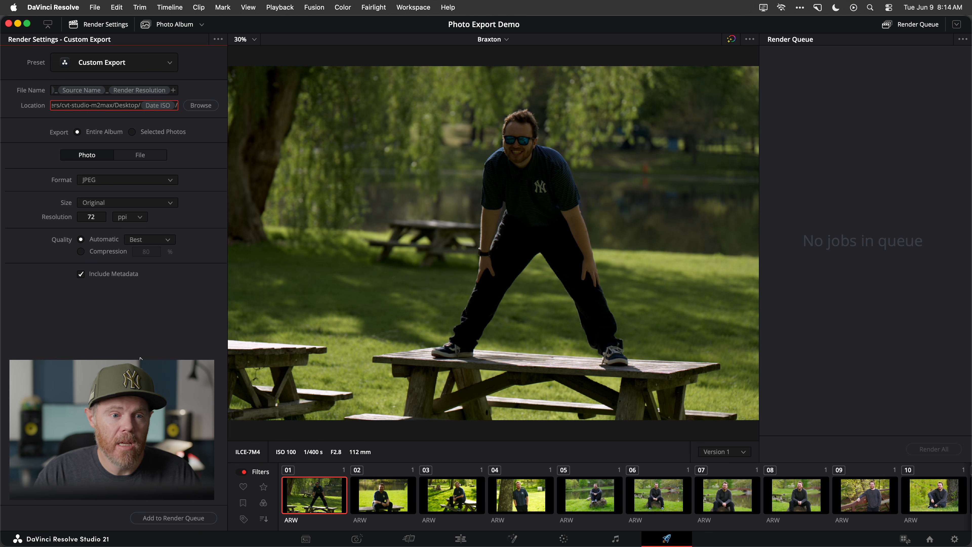
{"action": "type", "text": "%"}
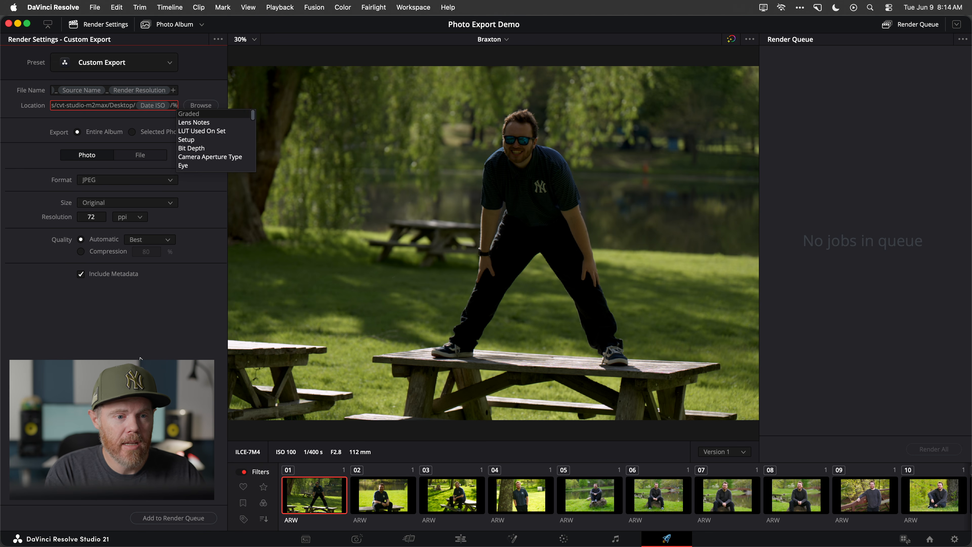
{"action": "type", "text": "Rend"}
{"action": "key", "text": "Return"}
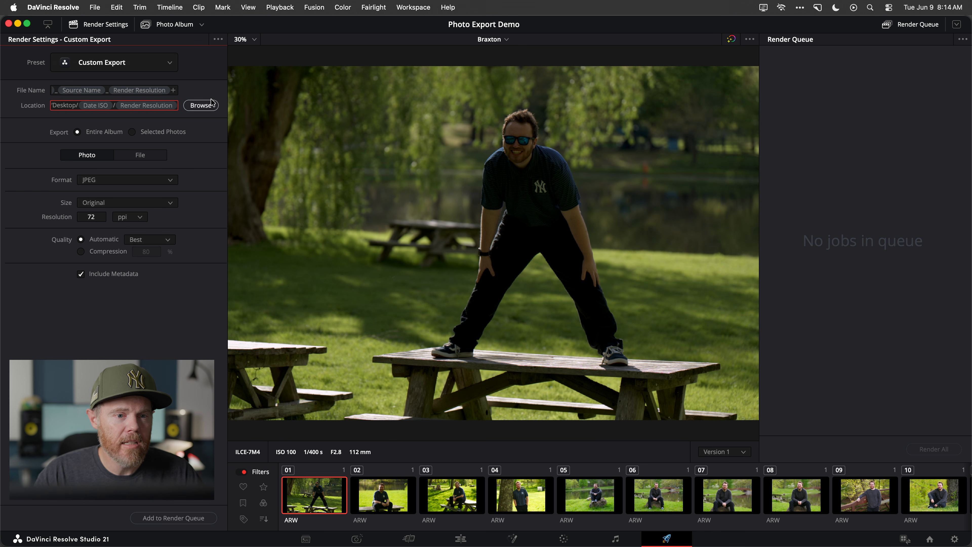
Save the current render settings as a new preset named "jpeg full" and add the album to the render queue
{"action": "left_click", "coordinate": [218, 40]}
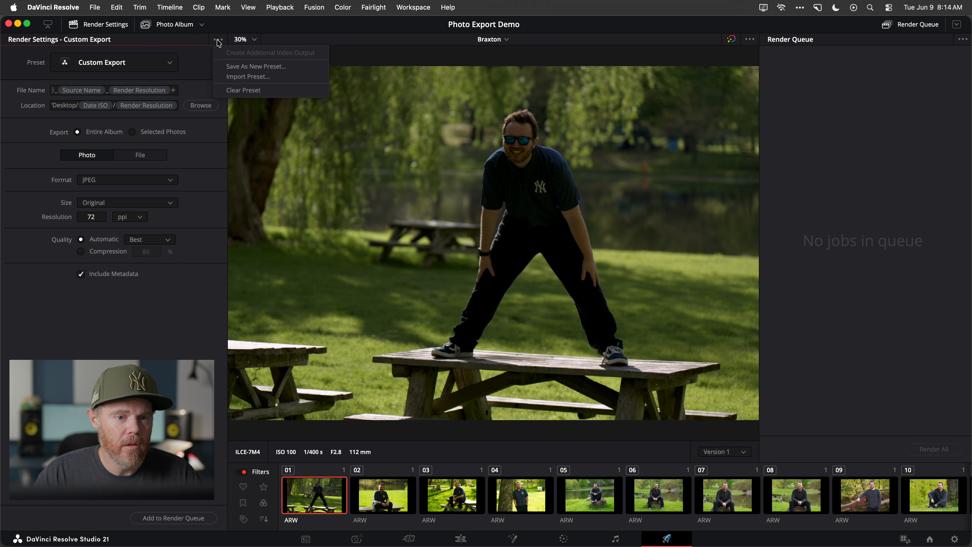
{"action": "left_click", "coordinate": [301, 68]}
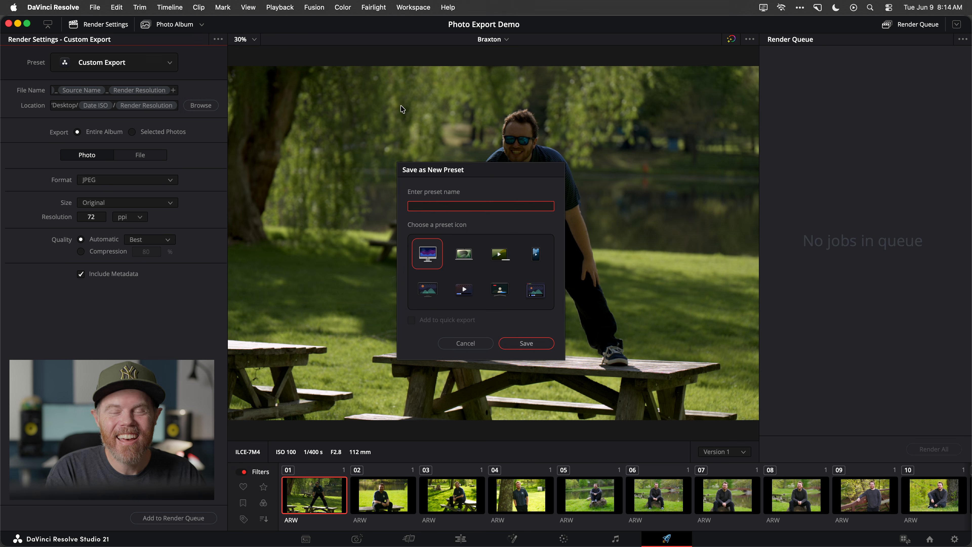
{"action": "type", "text": "jpeg full"}
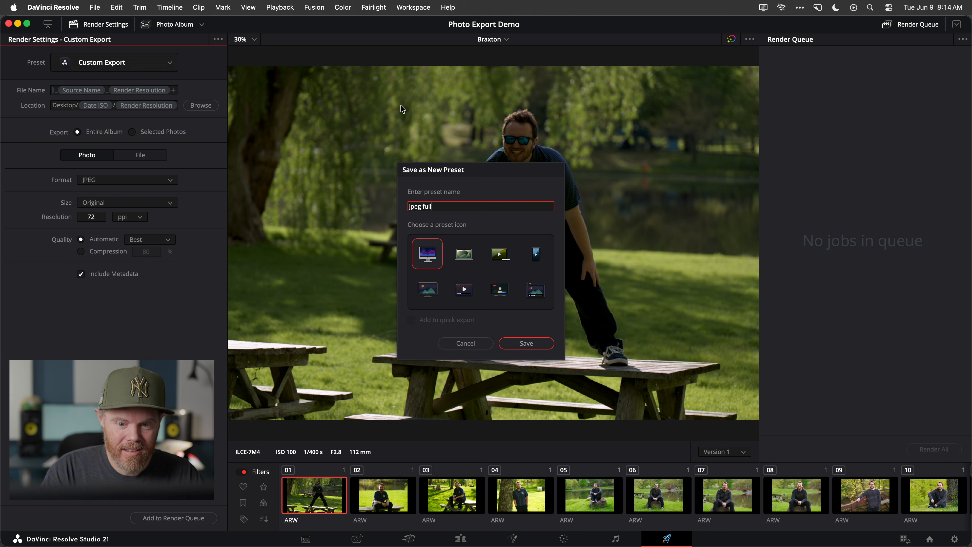
{"action": "key", "text": "Return"}
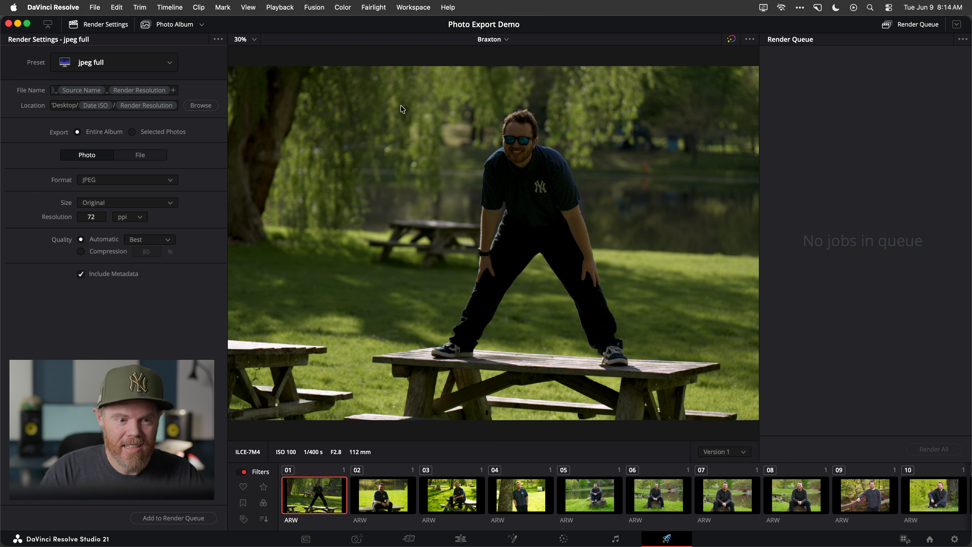
{"action": "left_click", "coordinate": [188, 518]}
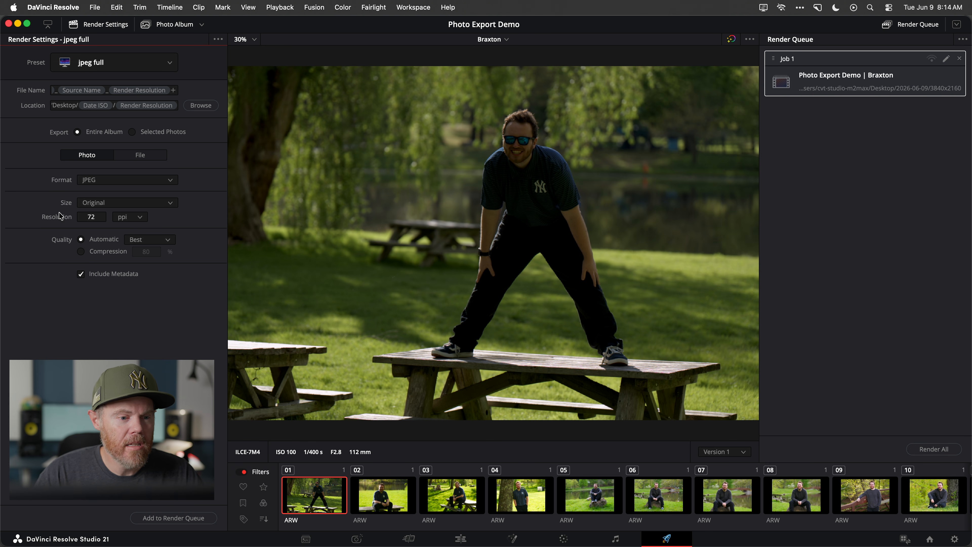
Change the export size to Long Side at 1920 px
{"action": "left_click", "coordinate": [171, 203]}
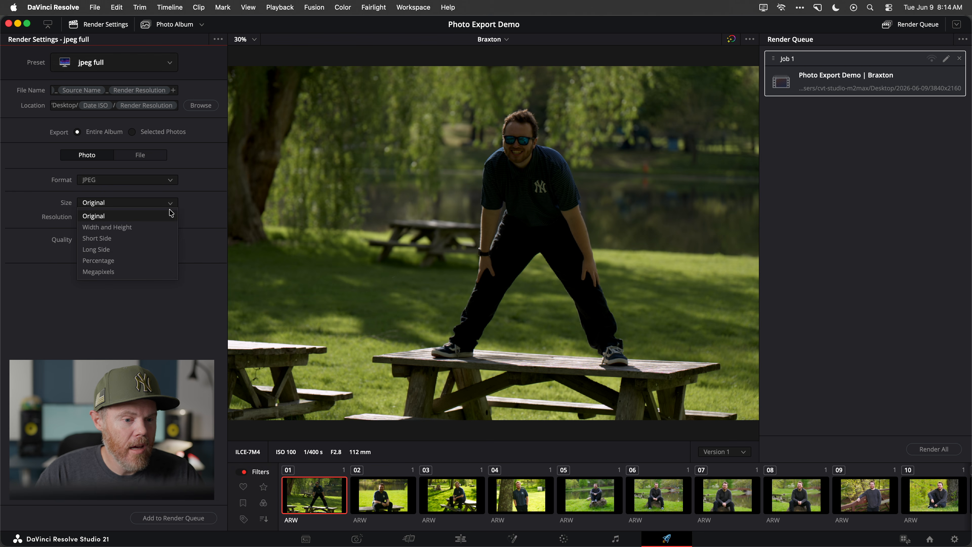
{"action": "left_click", "coordinate": [124, 252]}
{"action": "left_click", "coordinate": [101, 221]}
{"action": "type", "text": "1920"}
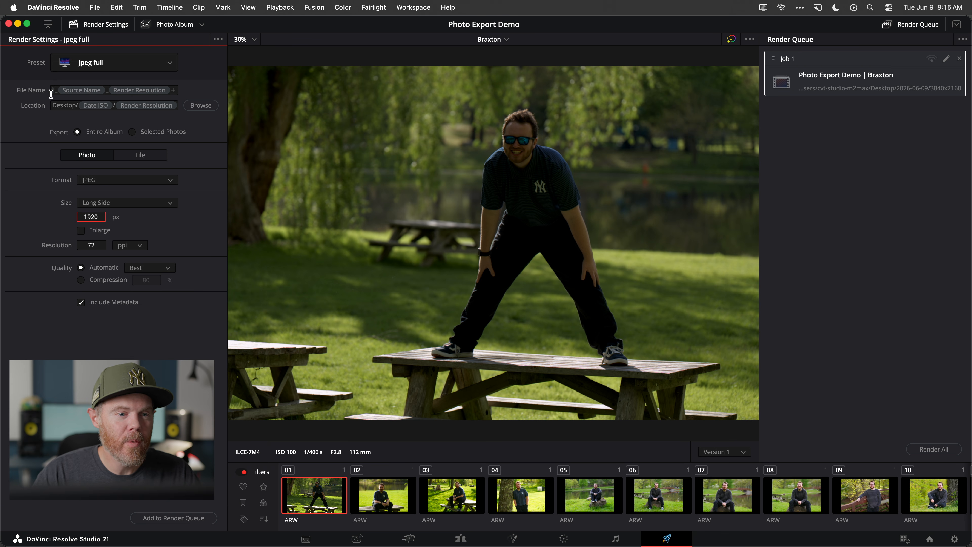
Save the resized render settings as a new preset named "jpeg small"
{"action": "left_click", "coordinate": [219, 39]}
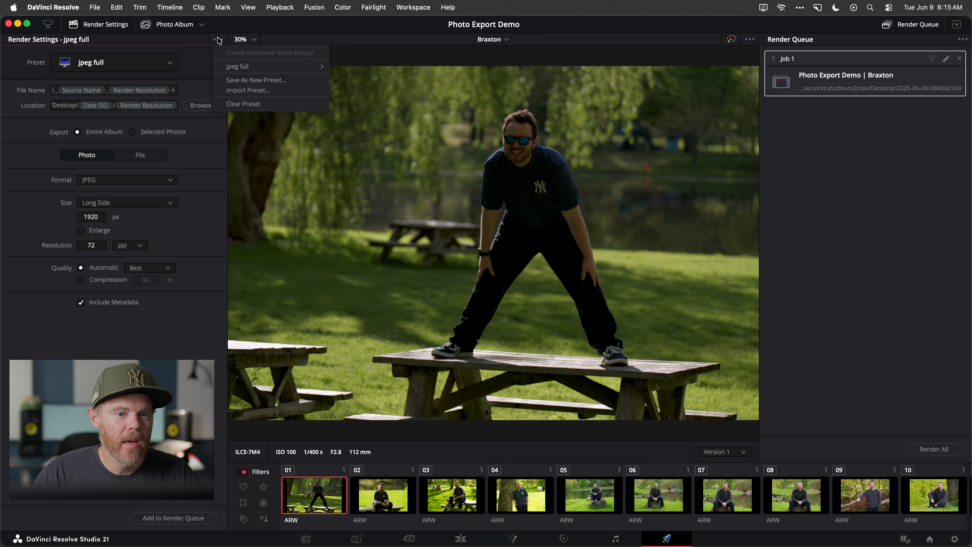
{"action": "left_click", "coordinate": [300, 82]}
{"action": "type", "text": "jpeg"}
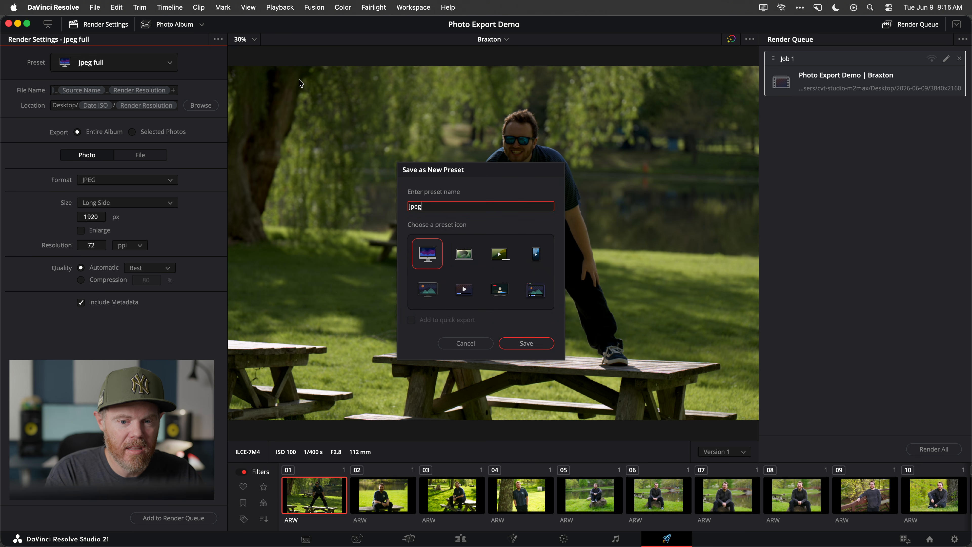
{"action": "type", "text": " small"}
{"action": "key", "text": "Return"}
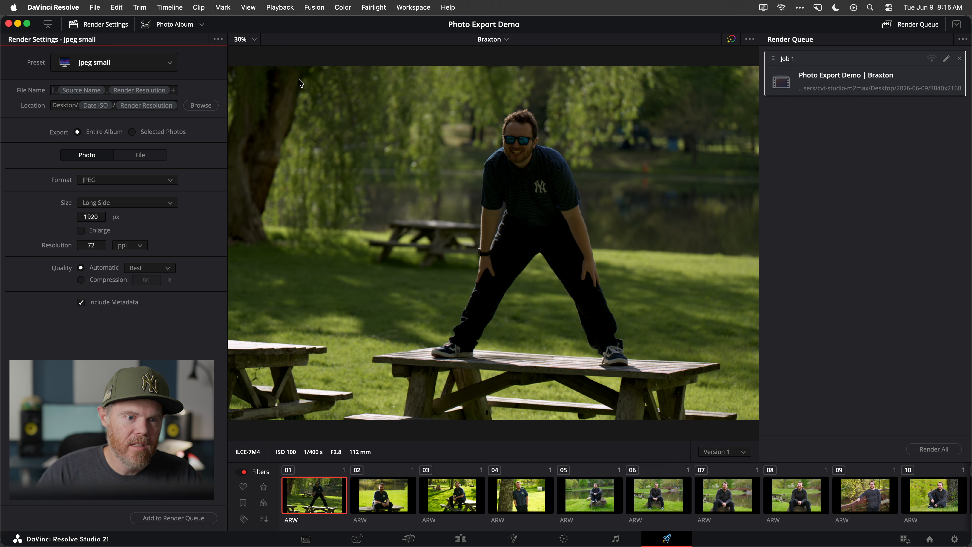
Add the "jpeg small" export to the render queue and render both queued jobs
{"action": "left_click", "coordinate": [166, 57]}
{"action": "left_click", "coordinate": [198, 53]}
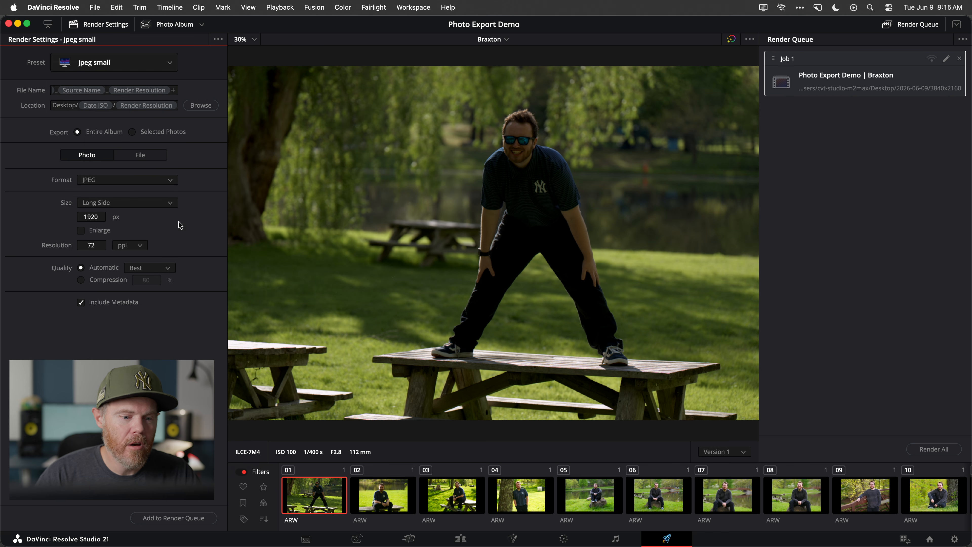
{"action": "left_click", "coordinate": [174, 517]}
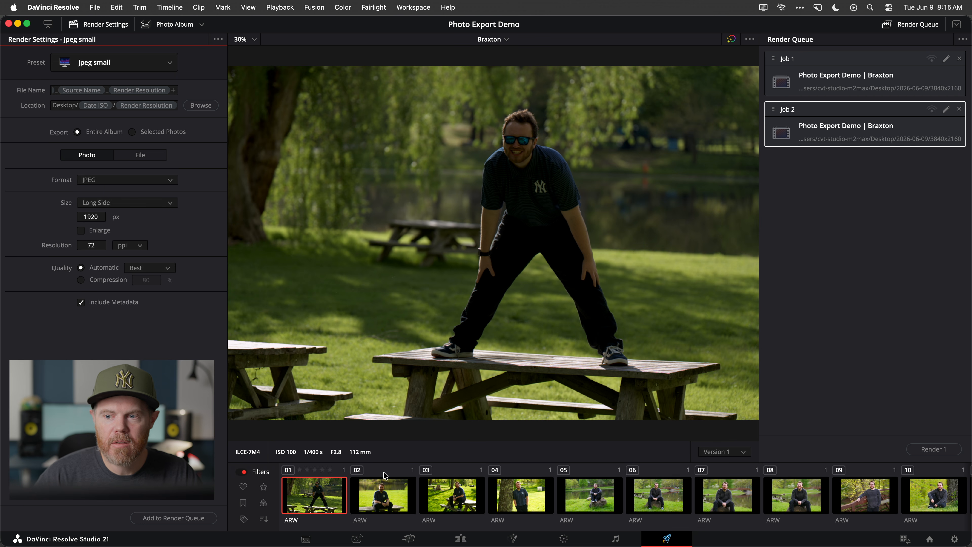
{"action": "left_click", "coordinate": [806, 60], "text": "shift"}
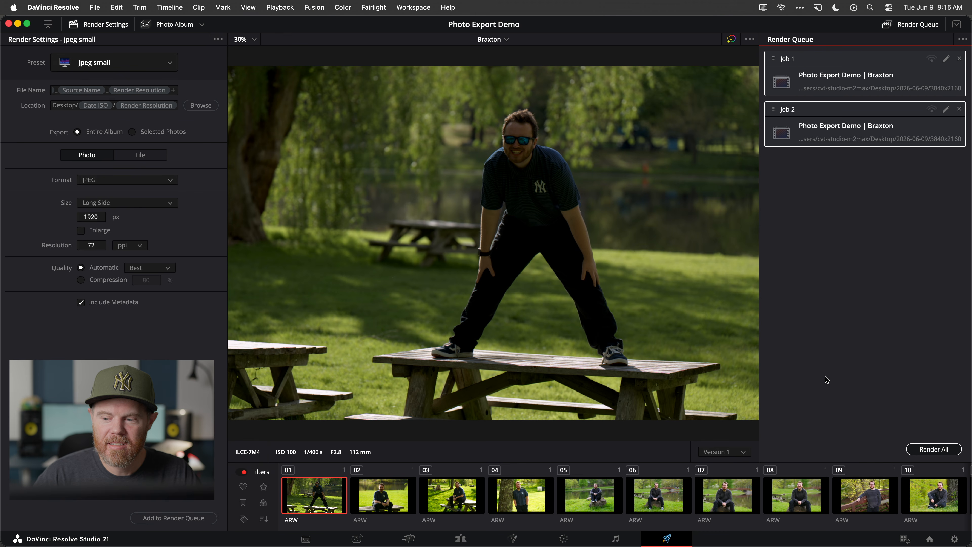
Switch to Finder, go up to the Desktop folder and expand the exported 2026-06-09 folder
{"action": "key", "text": "super+Tab"}
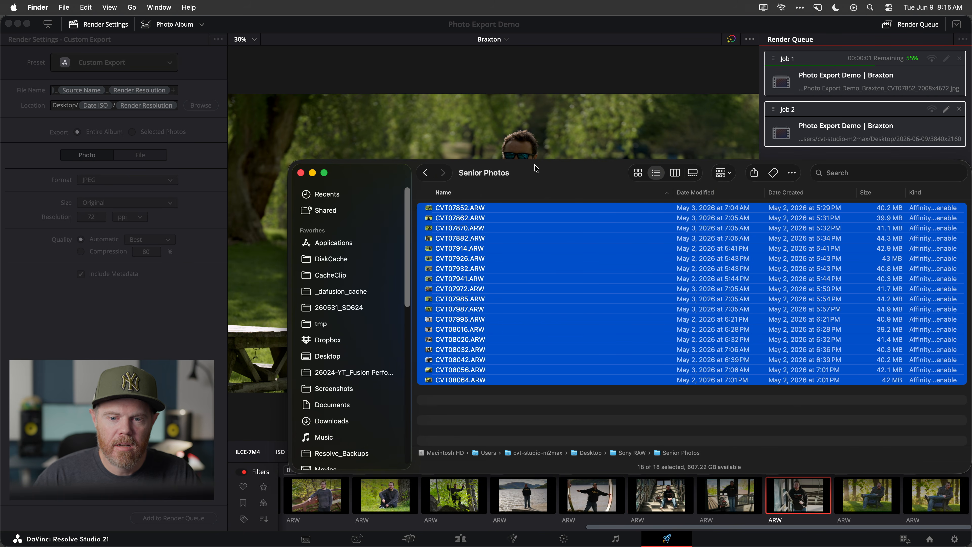
{"action": "left_click_drag", "start_coordinate": [536, 169], "coordinate": [475, 163]}
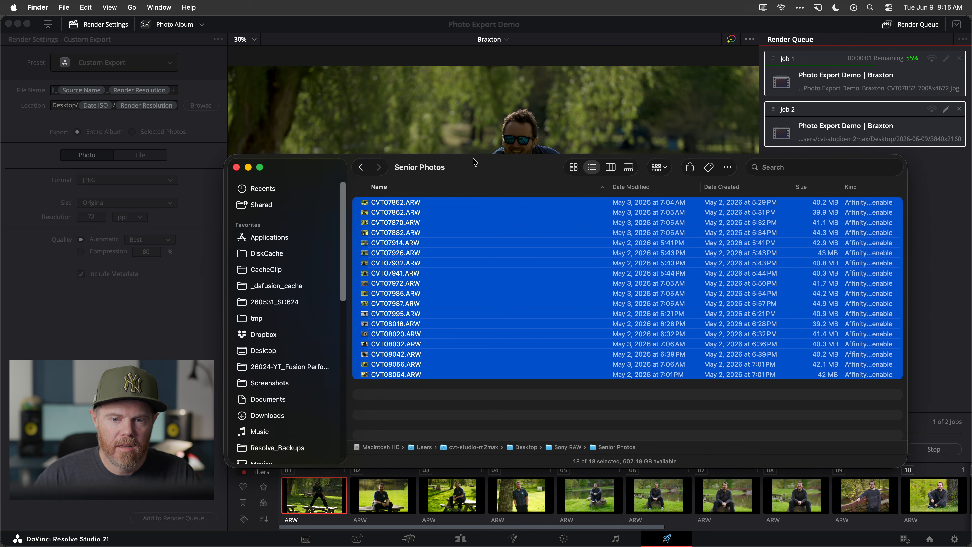
{"action": "key", "text": "super+Up"}
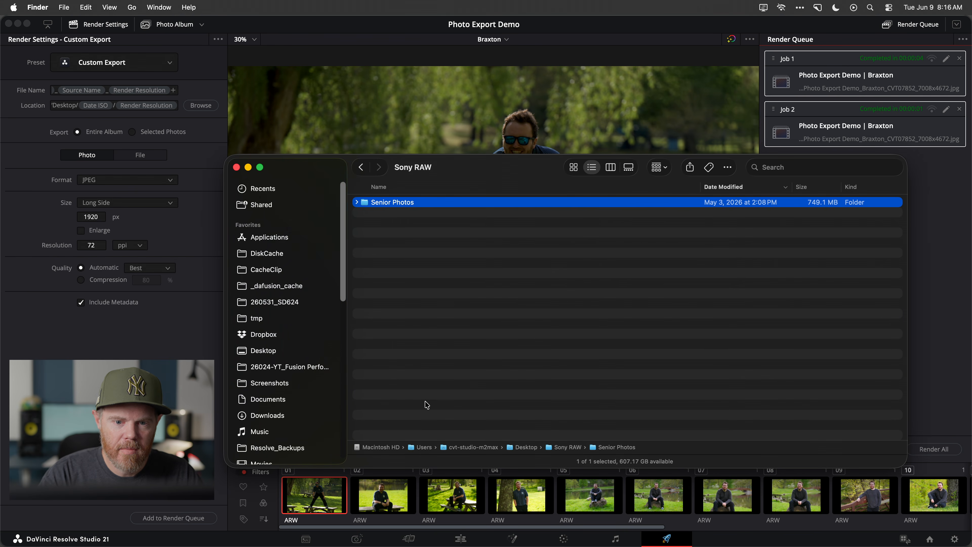
{"action": "key", "text": "super+Up"}
{"action": "key", "text": "Up"}
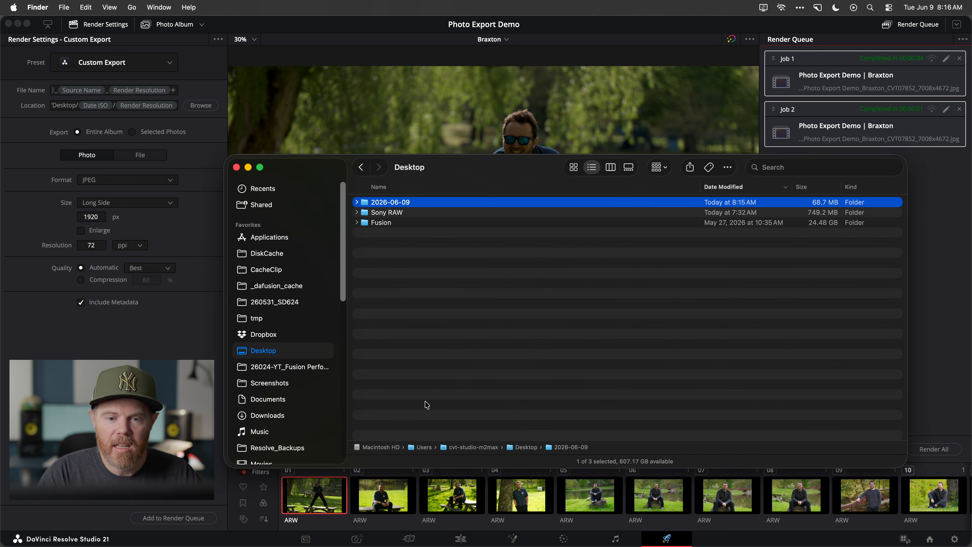
{"action": "key", "text": "Right"}
{"action": "key", "text": "Down"}
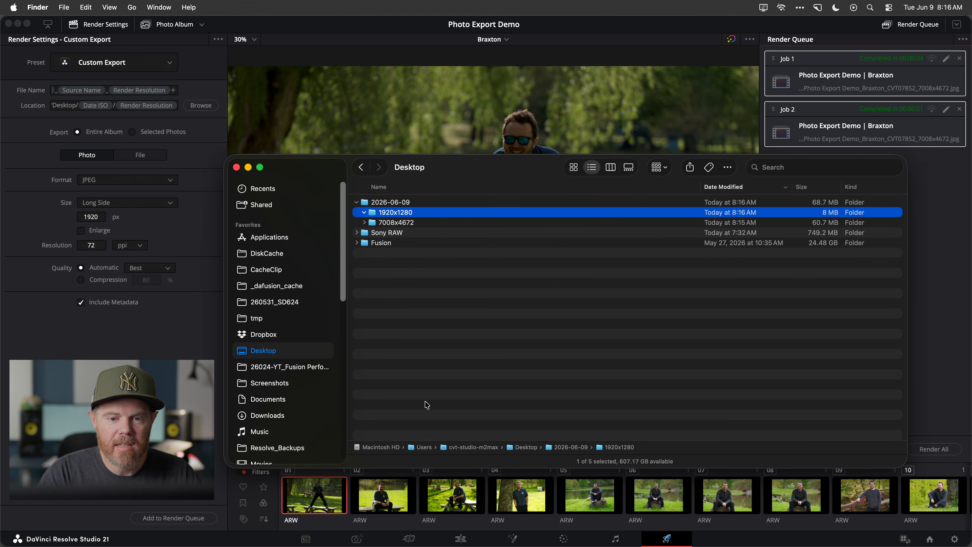
Examine the exported JPEG file names in the 1920x1280 folder and expand the 7008x4672 folder
{"action": "key", "text": "Down"}
{"action": "key", "text": "Down"}
{"action": "key", "text": "Down"}
{"action": "key", "text": "Down"}
{"action": "key", "text": "Down"}
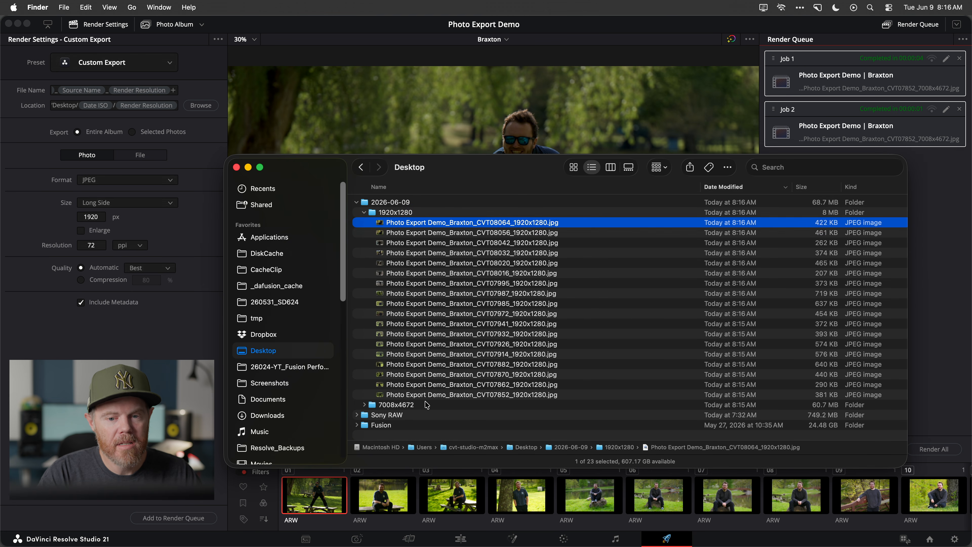
{"action": "key", "text": "Down"}
{"action": "key", "text": "Down"}
{"action": "key", "text": "Down"}
{"action": "key", "text": "Down"}
{"action": "key", "text": "Down"}
{"action": "key", "text": "Down"}
{"action": "key", "text": "Down"}
{"action": "key", "text": "Down"}
{"action": "key", "text": "Down"}
{"action": "key", "text": "Down"}
{"action": "key", "text": "Down"}
{"action": "key", "text": "Down"}
{"action": "key", "text": "Down"}
{"action": "key", "text": "Down"}
{"action": "key", "text": "Down"}
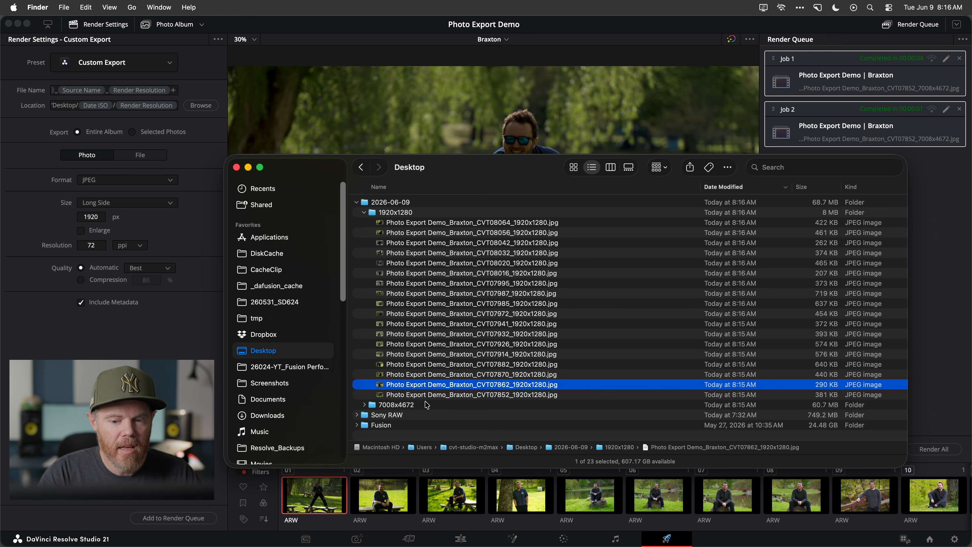
{"action": "key", "text": "Up"}
{"action": "key", "text": "Right"}
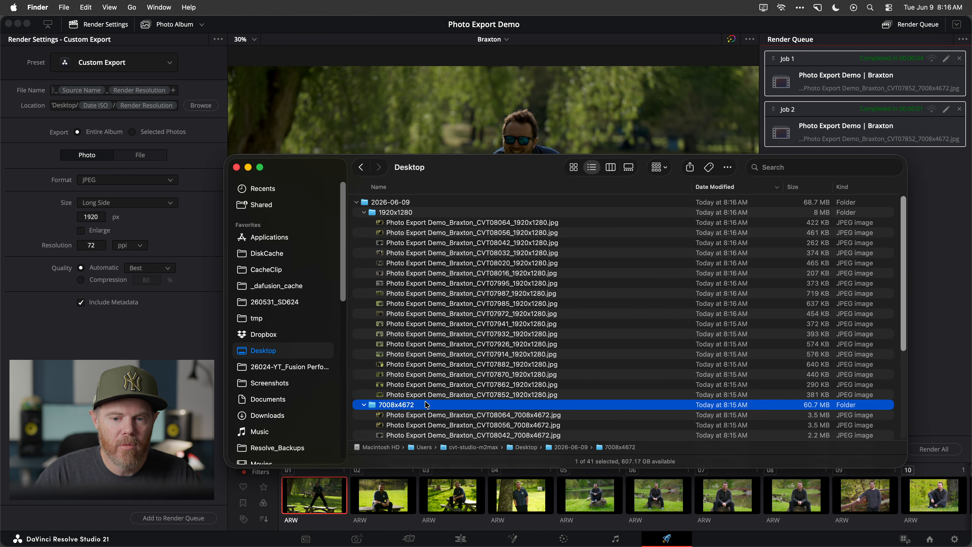
Preview the first two exported JPEGs in the 1920x1280 folder with Quick Look
{"action": "left_click_drag", "start_coordinate": [496, 166], "coordinate": [415, 119]}
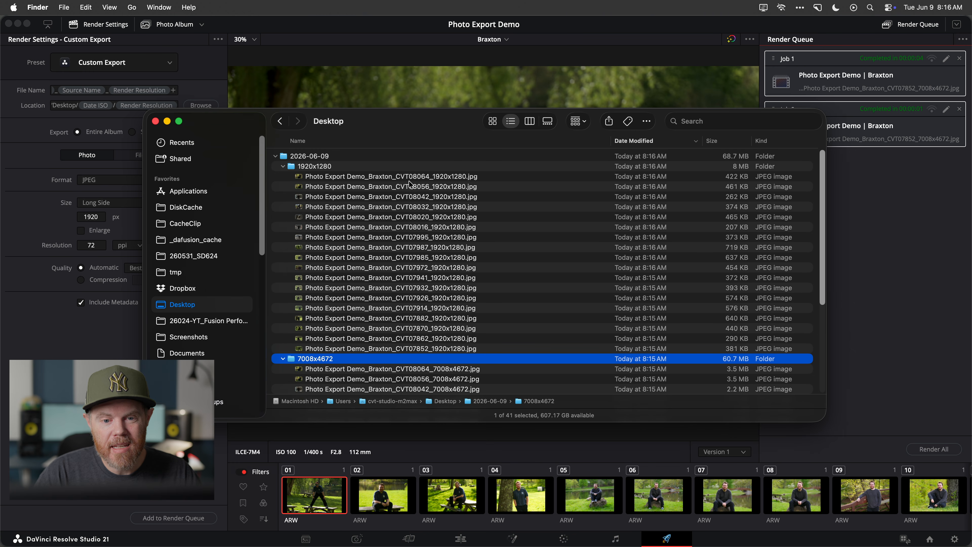
{"action": "left_click", "coordinate": [435, 177]}
{"action": "key", "text": "space"}
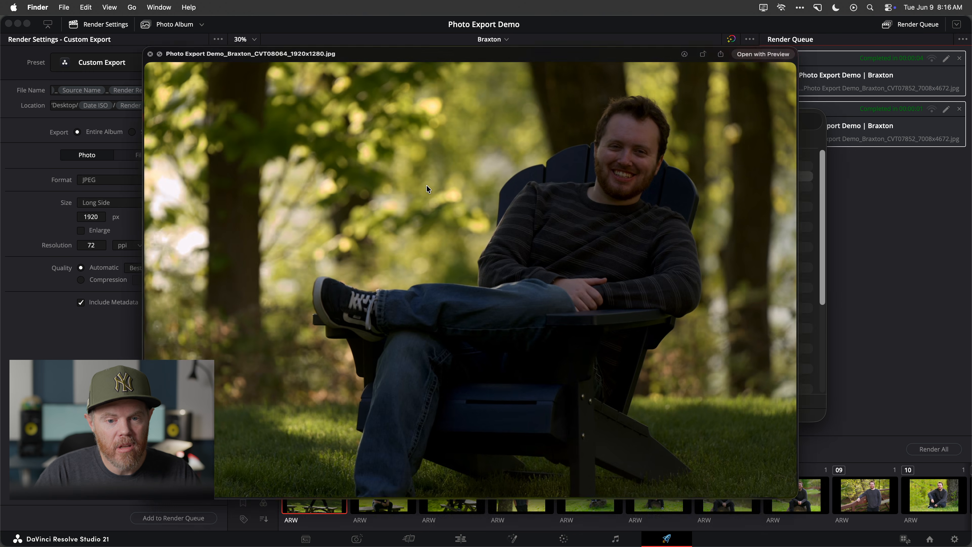
{"action": "key", "text": "space"}
{"action": "left_click", "coordinate": [428, 189]}
{"action": "key", "text": "space"}
{"action": "key", "text": "space"}
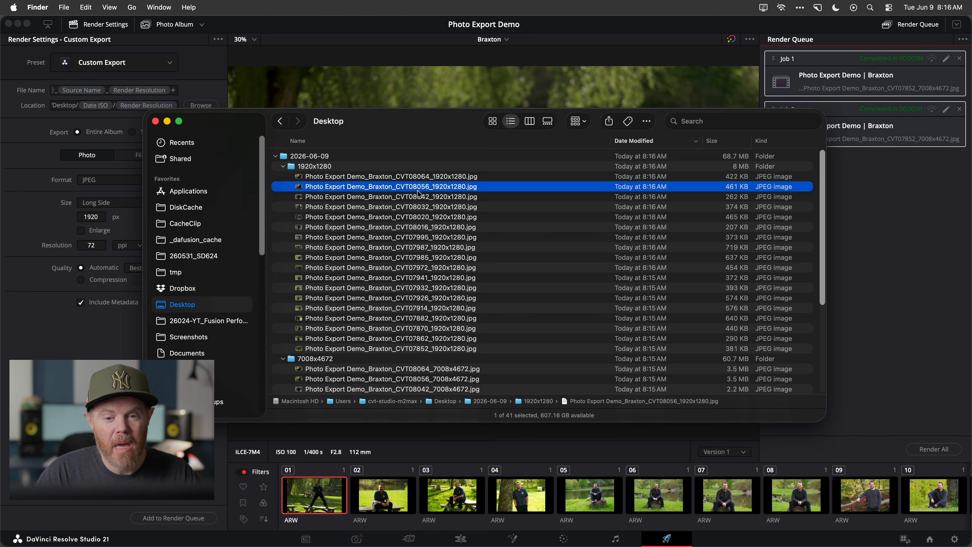
Preview the CVT08056 JPEG from the 1920x1280 folder again with Quick Look and close the preview
{"action": "key", "text": "space"}
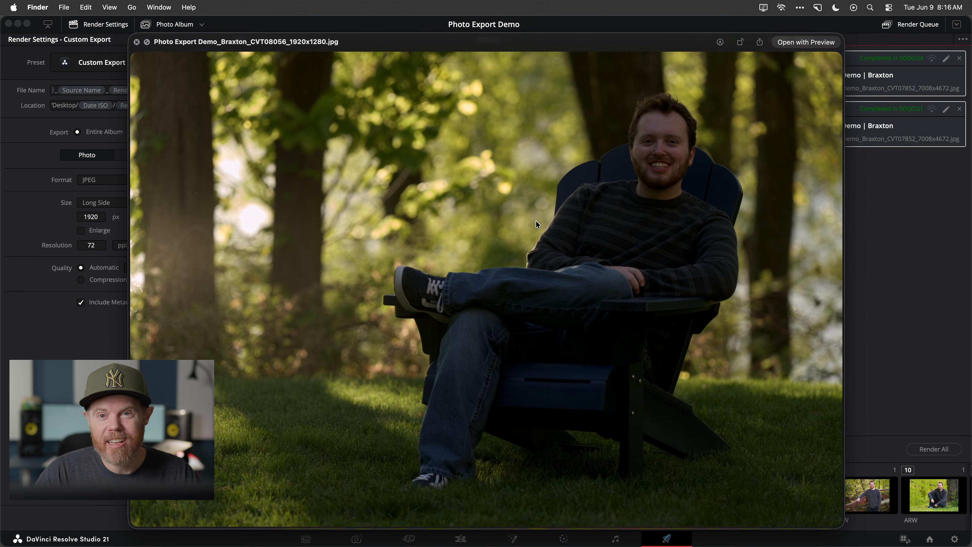
{"action": "key", "text": "space"}
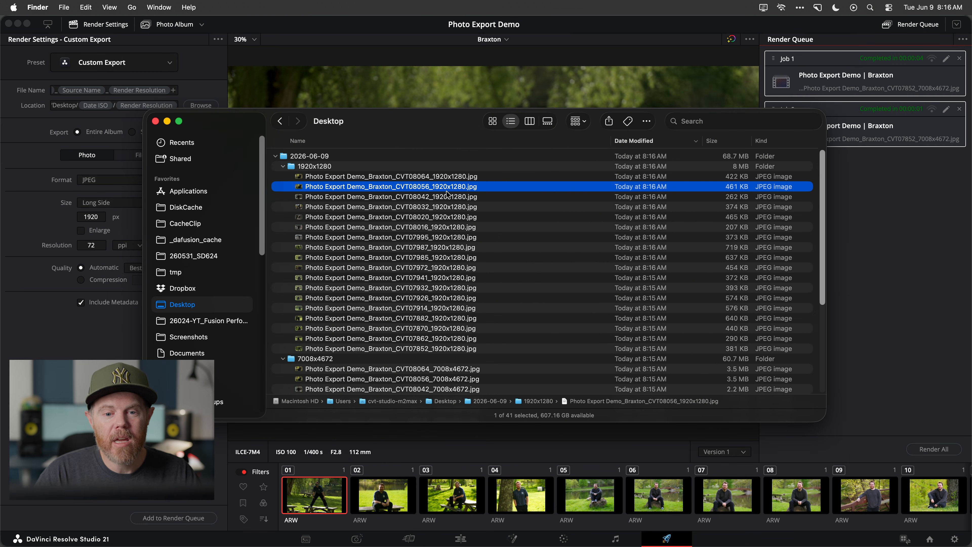
Collapse the 1920x1280 and 7008x4672 folders, compare their sizes with the Sony RAW folder's, and switch back to DaVinci Resolve
{"action": "left_click", "coordinate": [283, 166]}
{"action": "left_click", "coordinate": [283, 176]}
{"action": "left_click", "coordinate": [354, 166]}
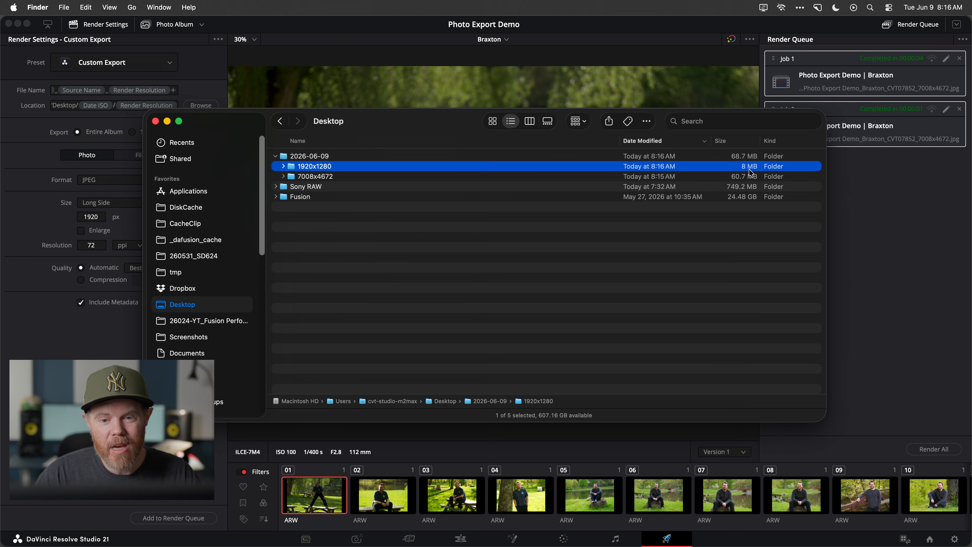
{"action": "left_click", "coordinate": [669, 177]}
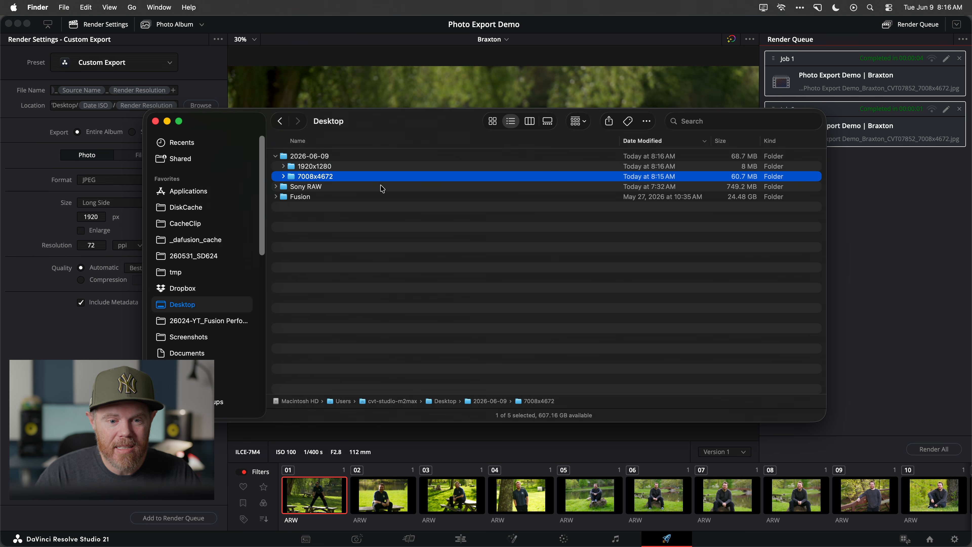
{"action": "left_click", "coordinate": [397, 189]}
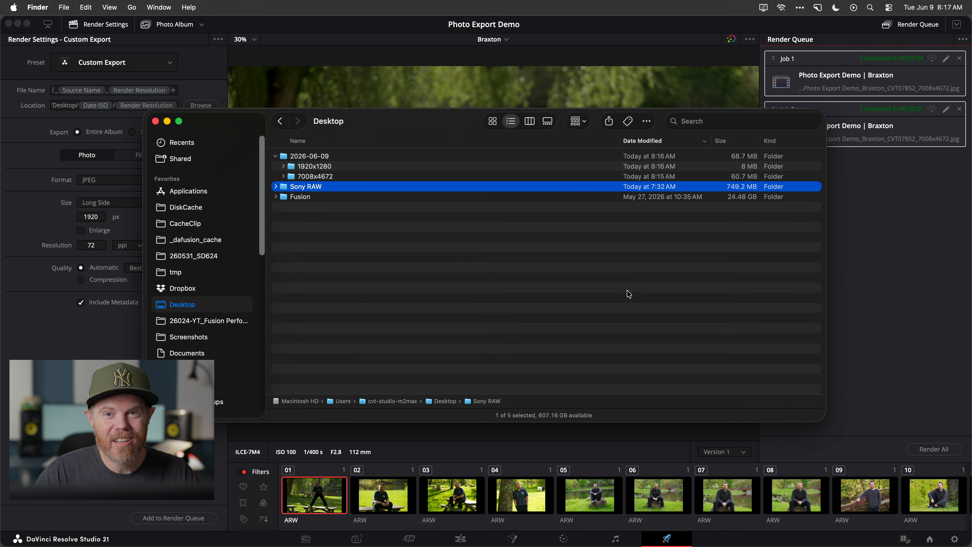
{"action": "left_click", "coordinate": [105, 236]}
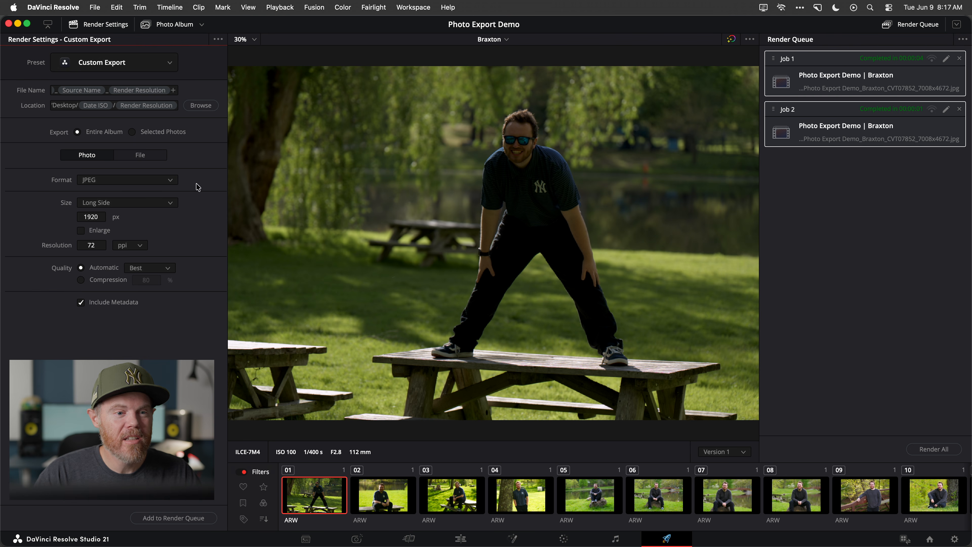